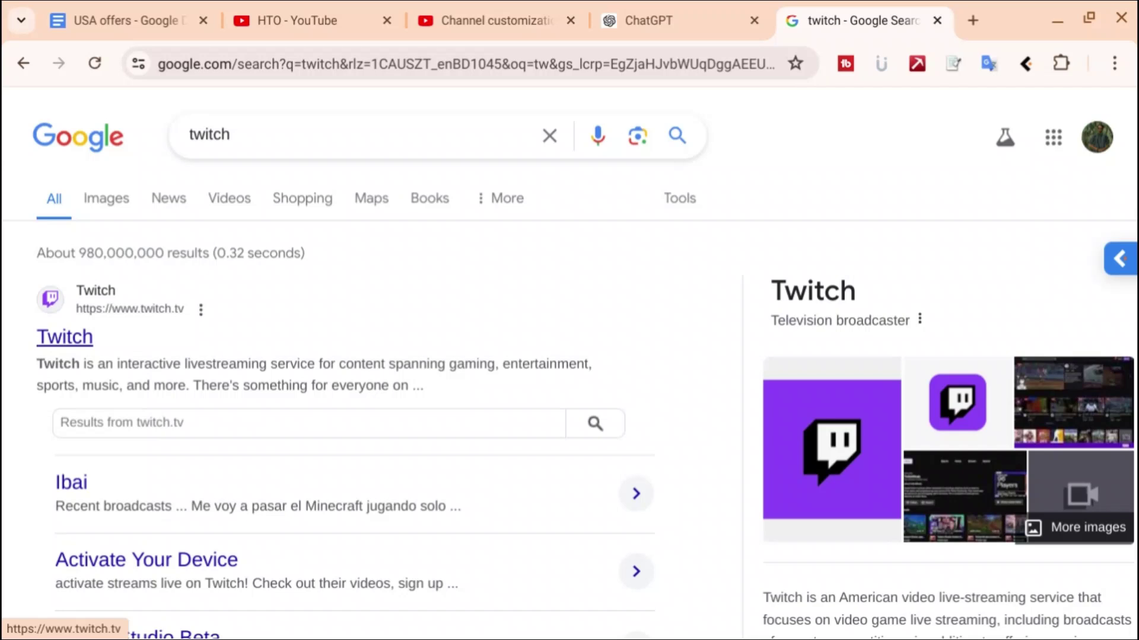
Open twitch.tv from the Google search results for Twitch.
{"action": "left_click", "coordinate": [59, 339]}
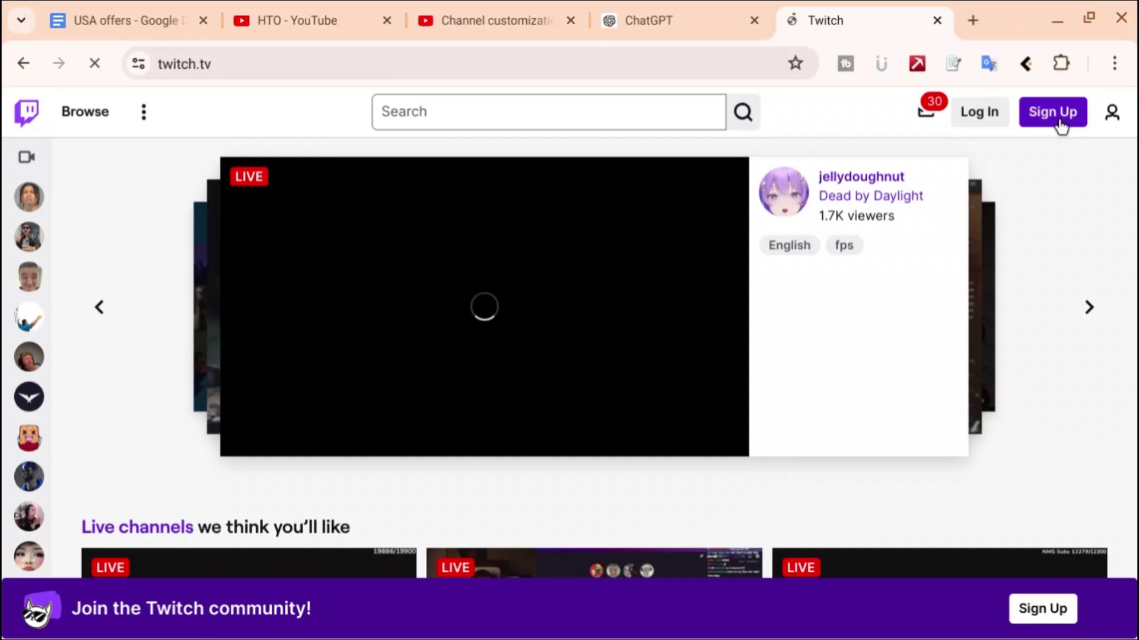
Open the Join Twitch today sign-up form, reopening it after pausing the stream preview.
{"action": "left_click", "coordinate": [1059, 118]}
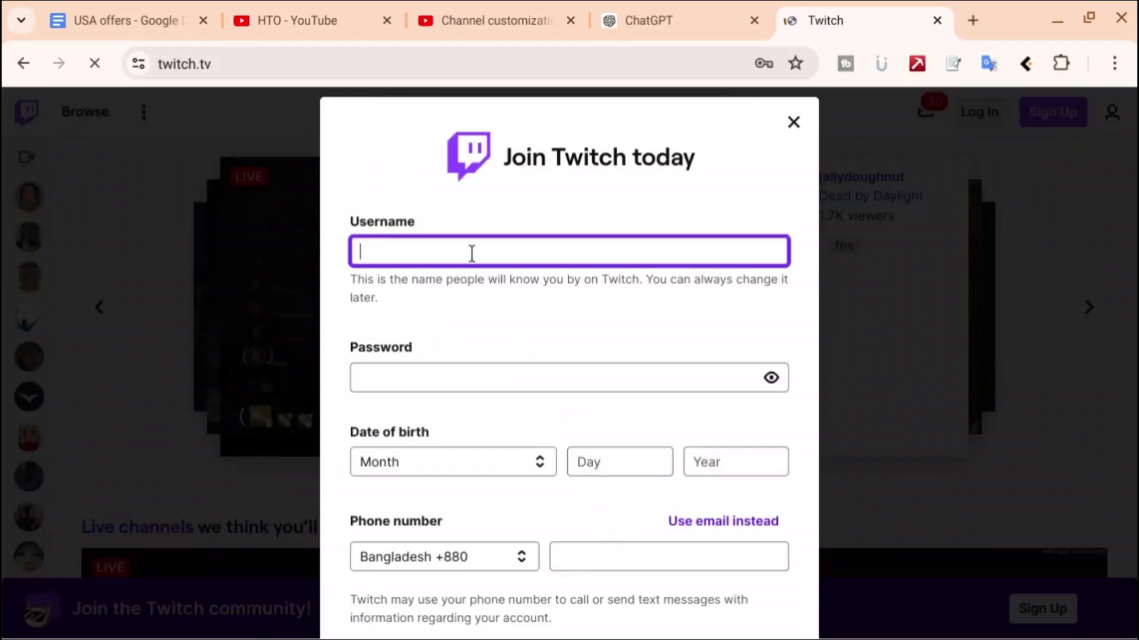
{"action": "left_click", "coordinate": [471, 253]}
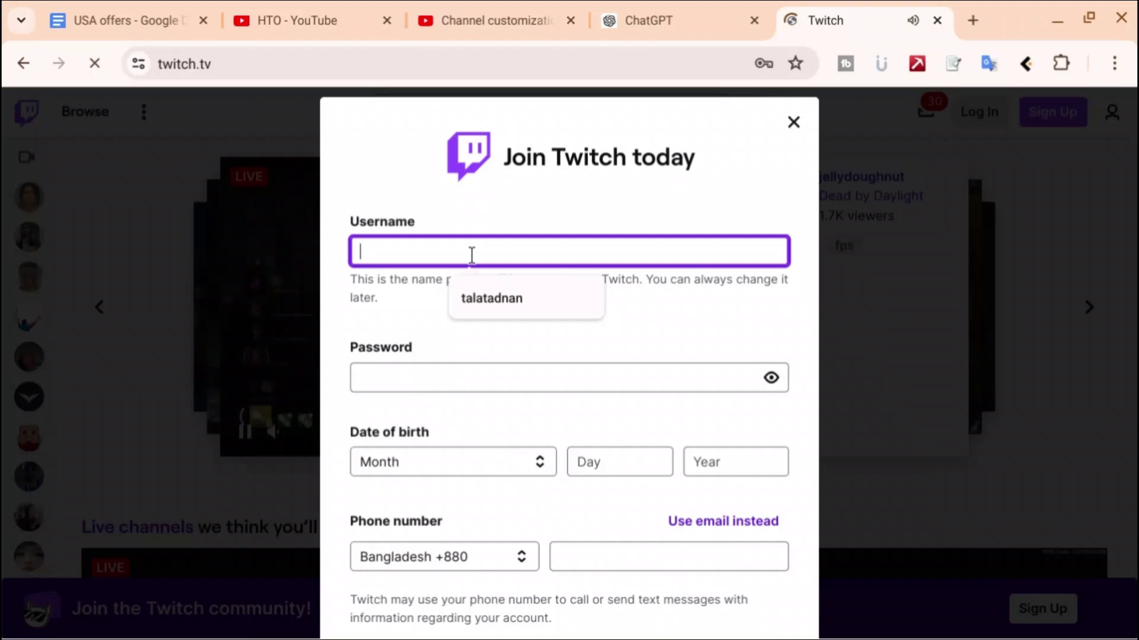
{"action": "left_click", "coordinate": [792, 123]}
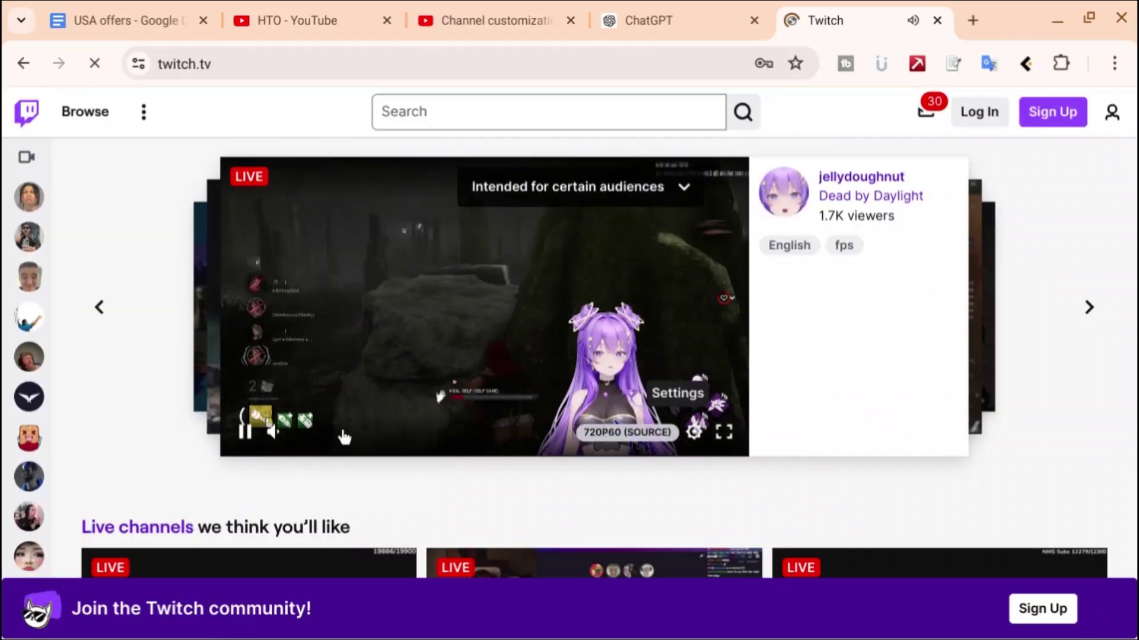
{"action": "left_click", "coordinate": [246, 432]}
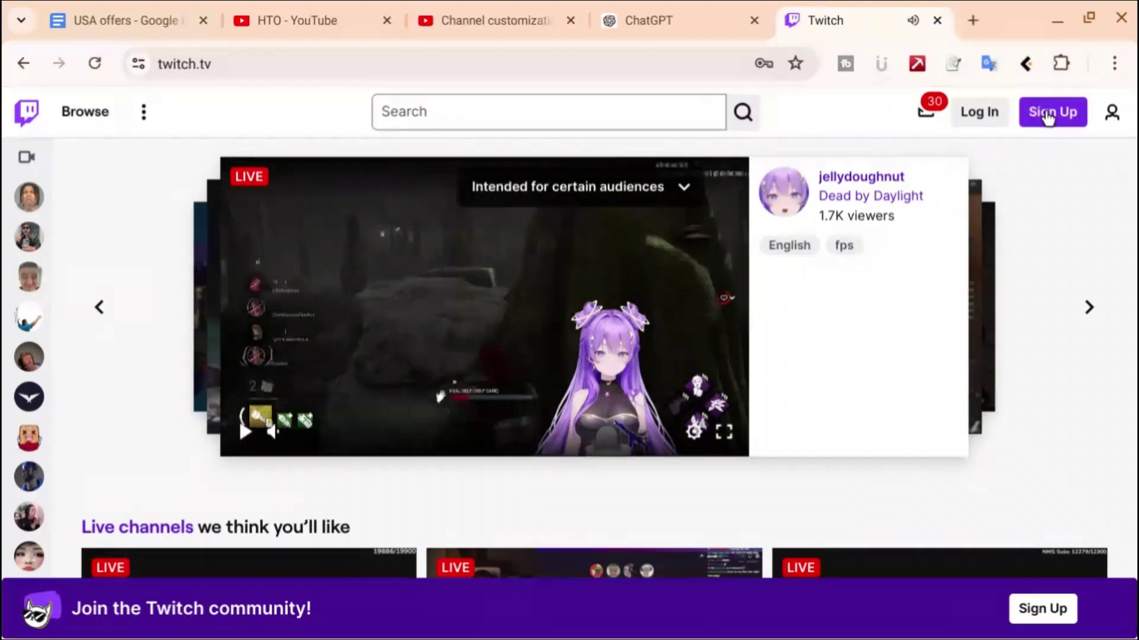
{"action": "left_click", "coordinate": [1047, 117]}
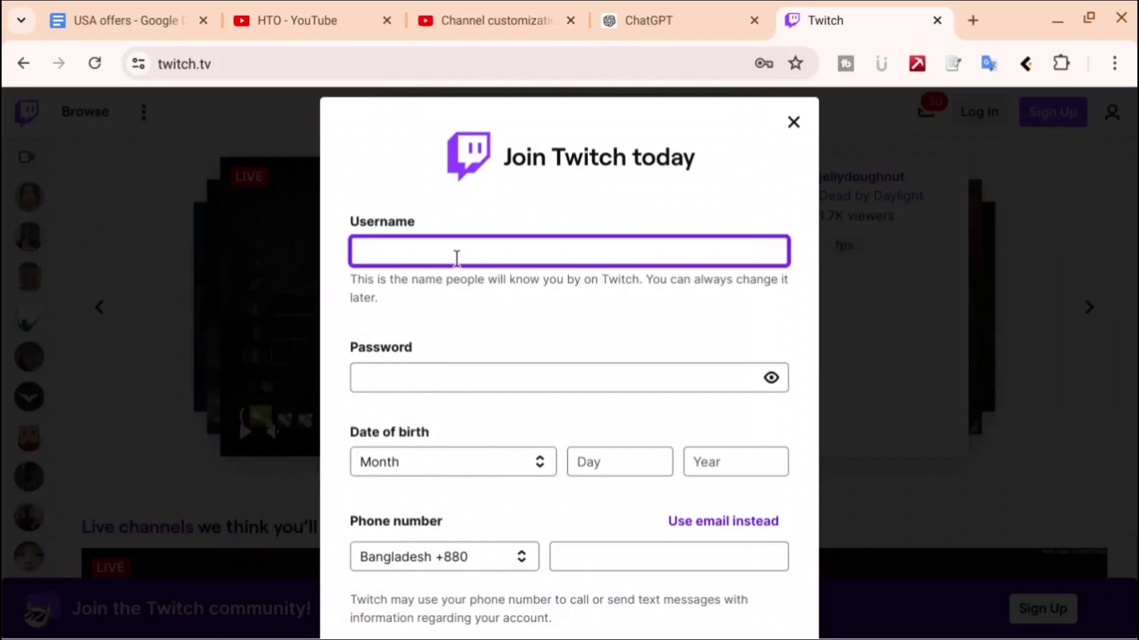
Search Google for 'tempmail' in a new tab and open the Temp Mail site.
{"action": "left_click", "coordinate": [973, 20]}
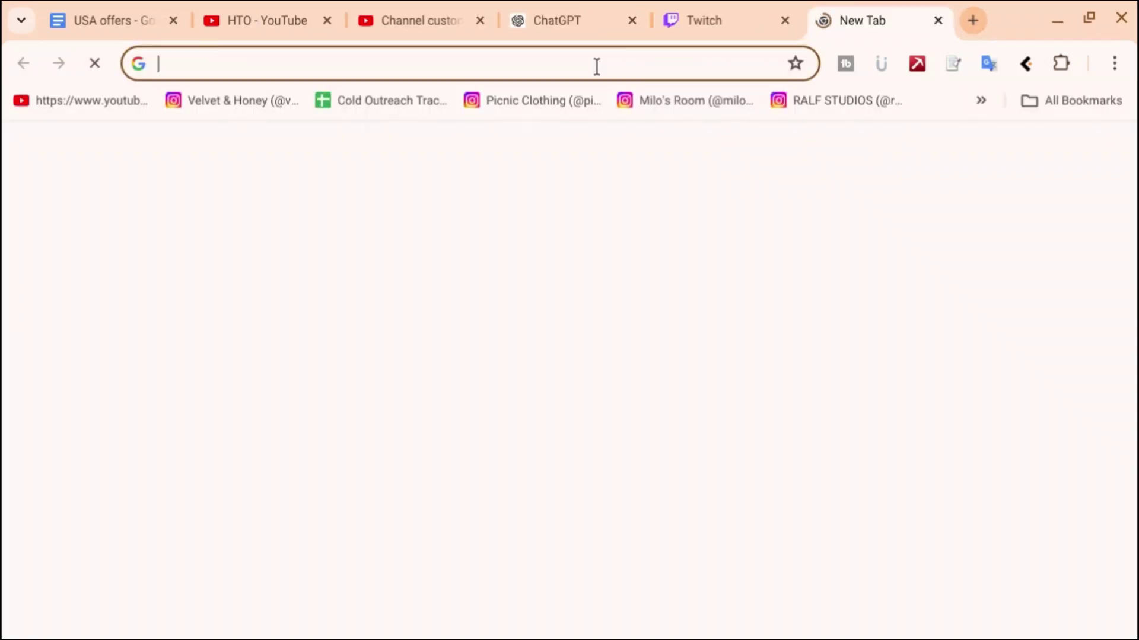
{"action": "type", "text": "te"}
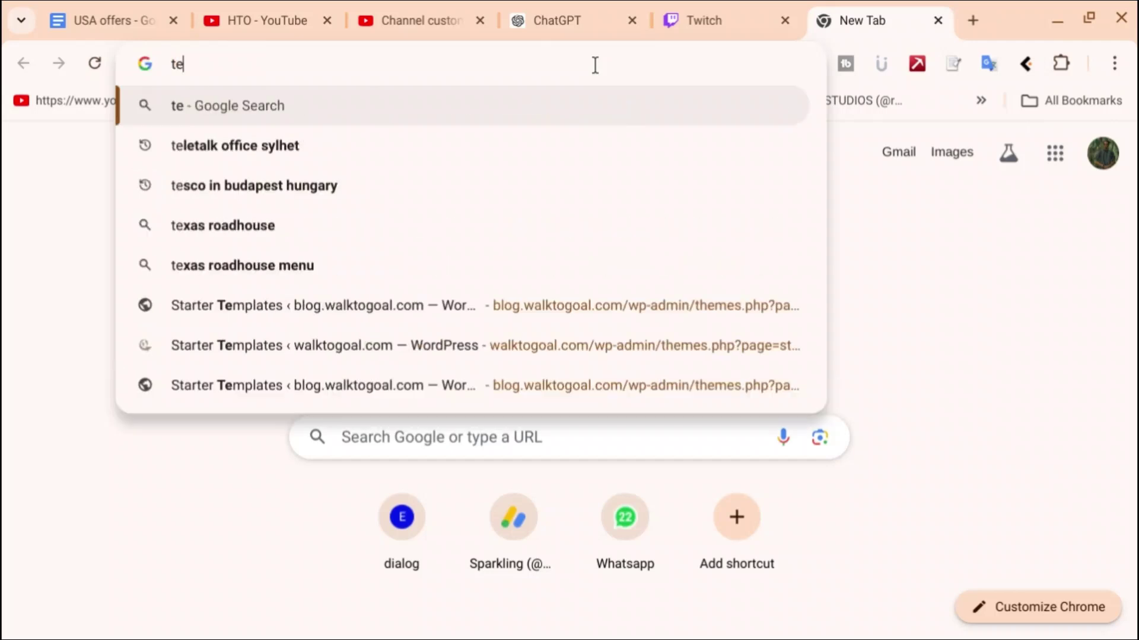
{"action": "type", "text": "mpmail"}
{"action": "key", "text": "Return"}
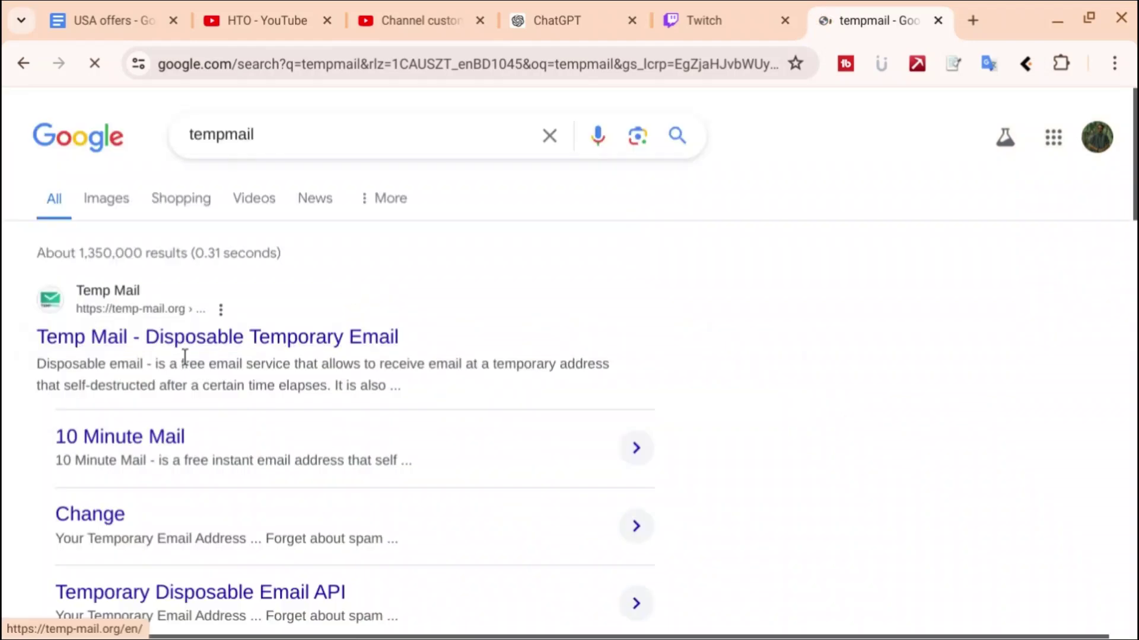
{"action": "left_click", "coordinate": [188, 343]}
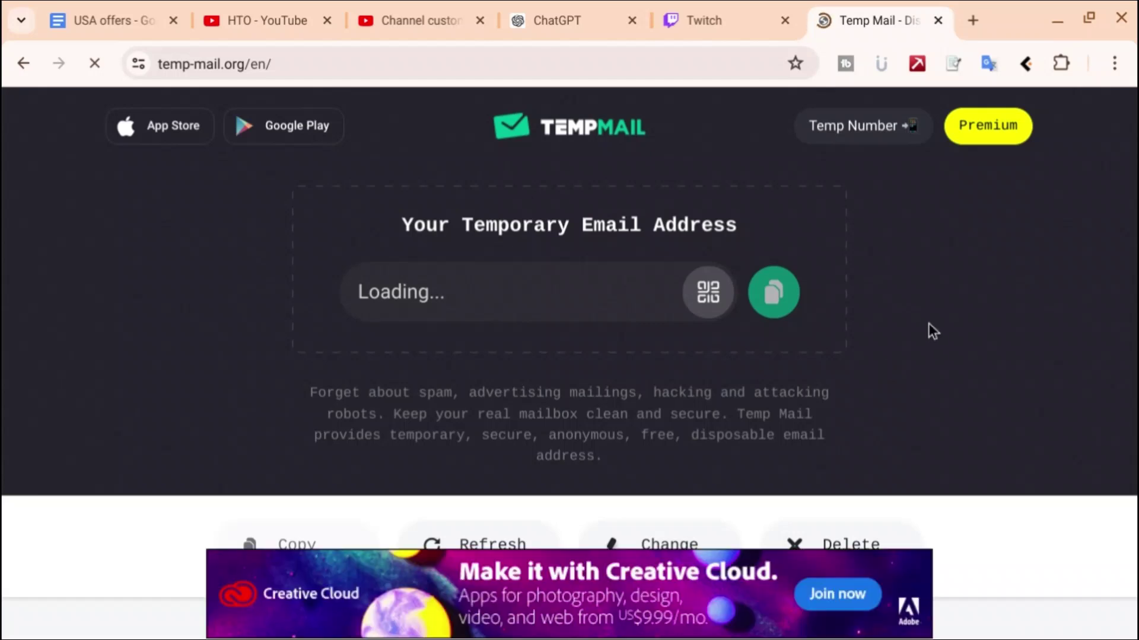
Let Temp Mail generate a temporary address, then return to the Twitch sign-up tab.
{"action": "scroll", "coordinate": [1006, 284], "scroll_direction": "down", "scroll_amount": 1}
{"action": "scroll", "coordinate": [949, 290], "scroll_direction": "up", "scroll_amount": 1}
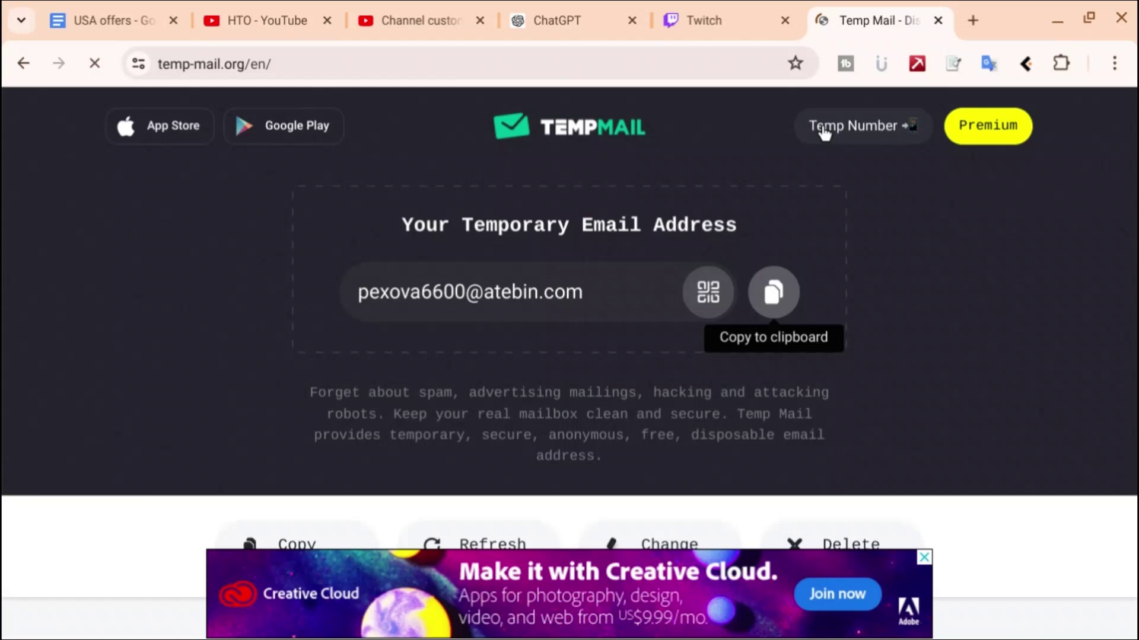
{"action": "left_click", "coordinate": [746, 27]}
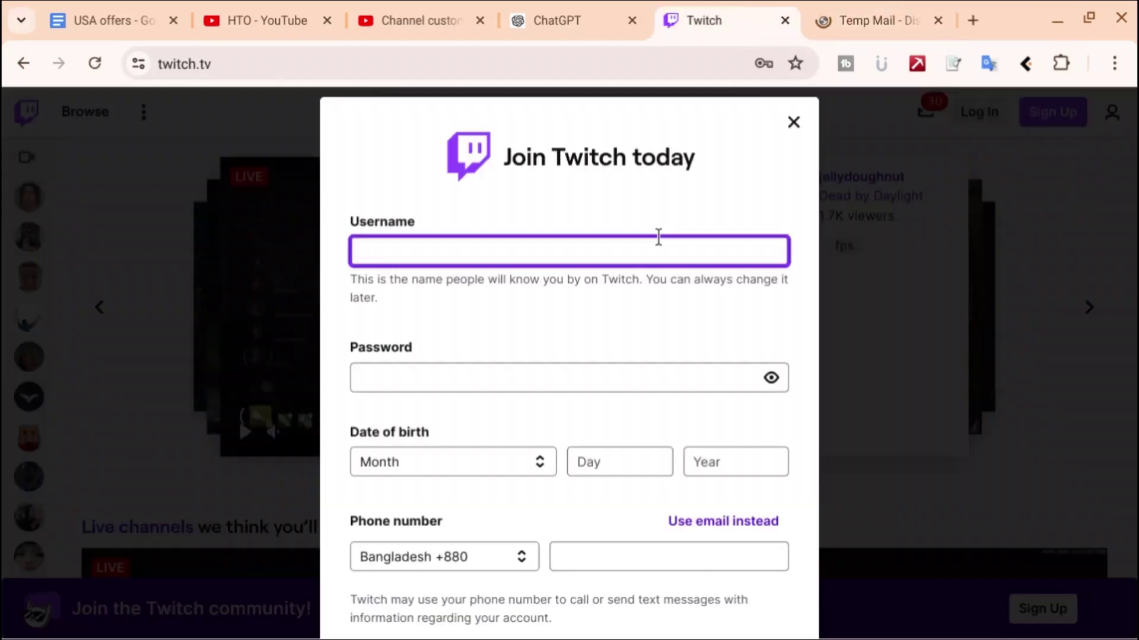
Enter username htoad24 and a password that satisfies every requirement.
{"action": "left_click", "coordinate": [644, 249]}
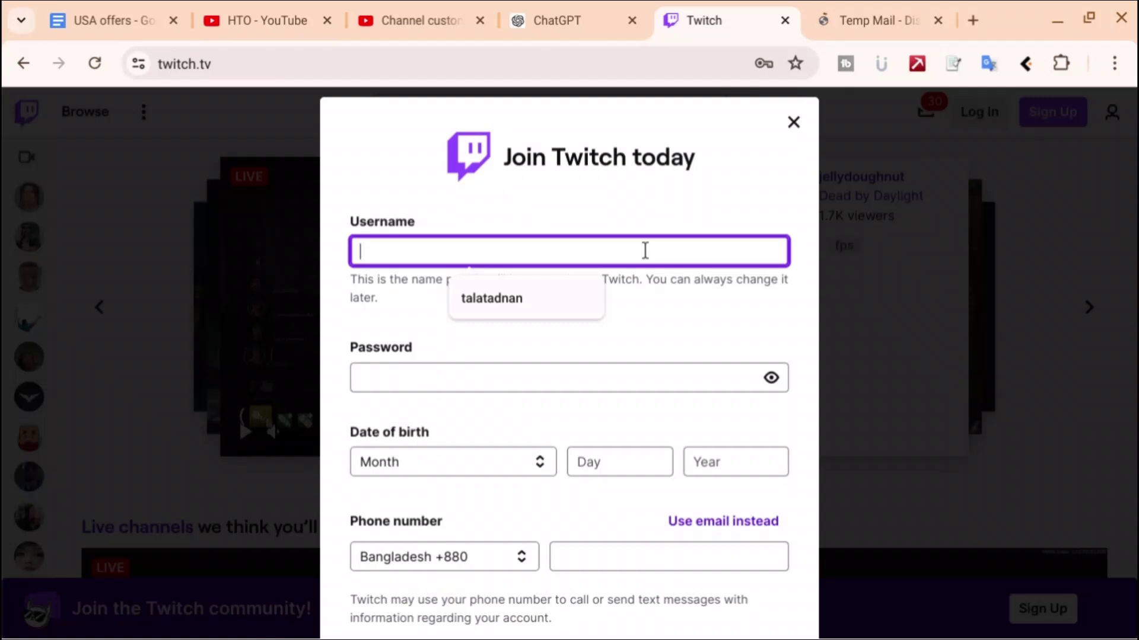
{"action": "type", "text": "h"}
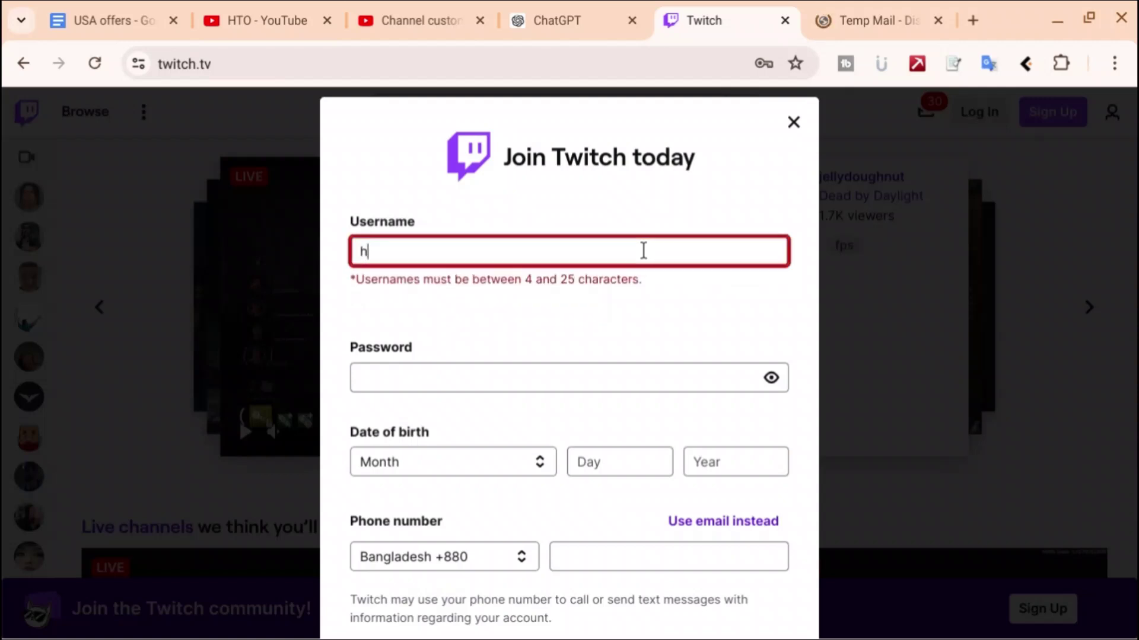
{"action": "type", "text": "toa"}
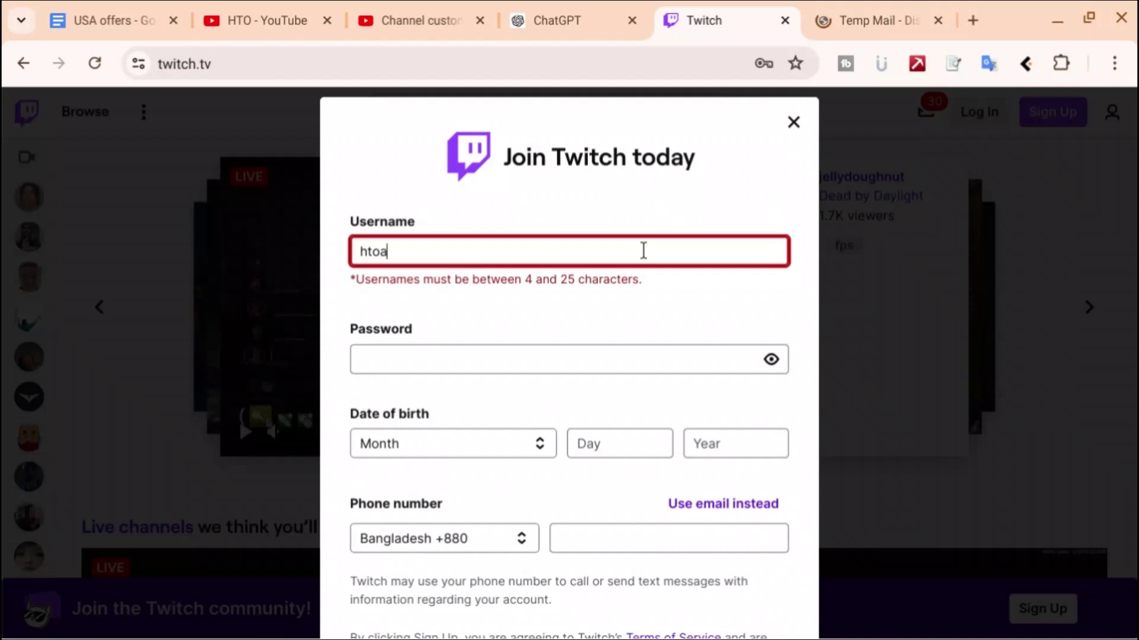
{"action": "type", "text": "d24"}
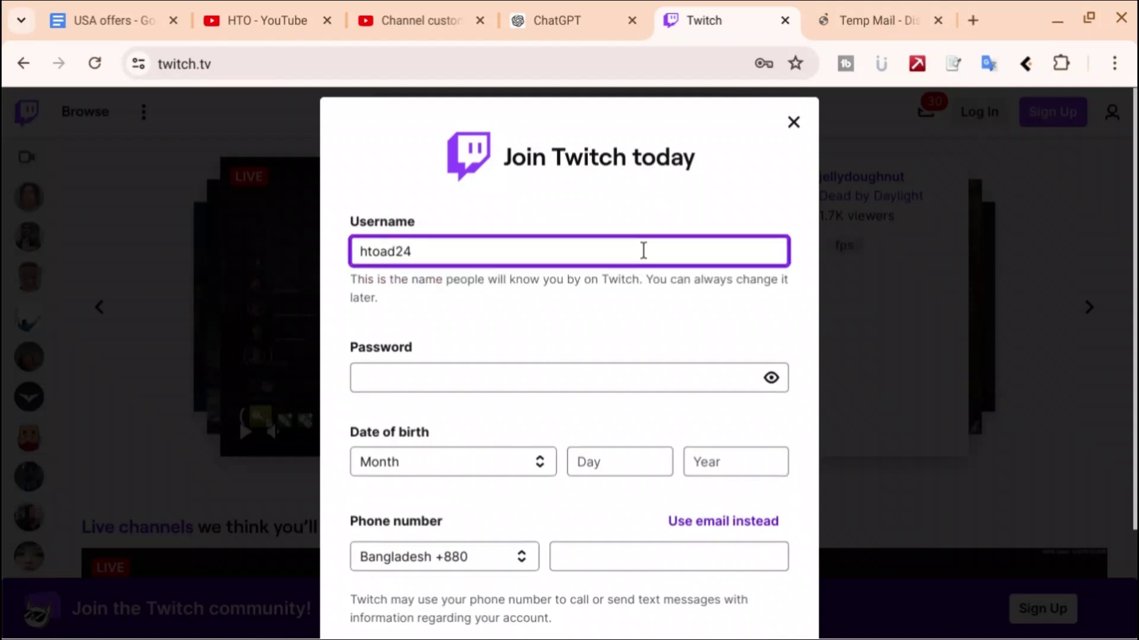
{"action": "left_click", "coordinate": [491, 381]}
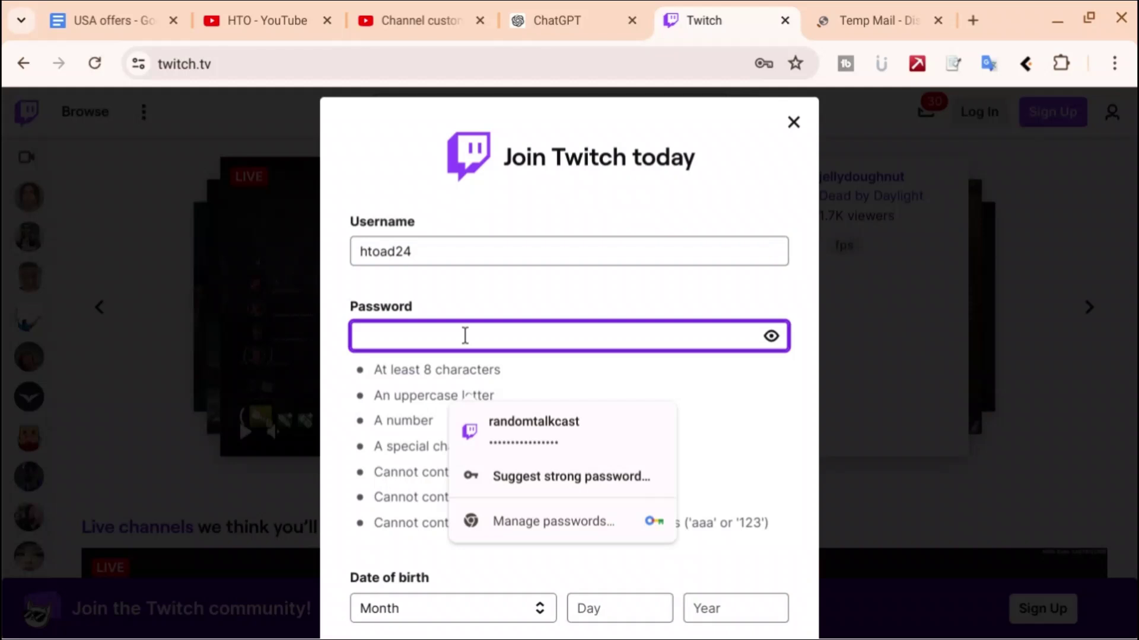
{"action": "type", "text": "•••••"}
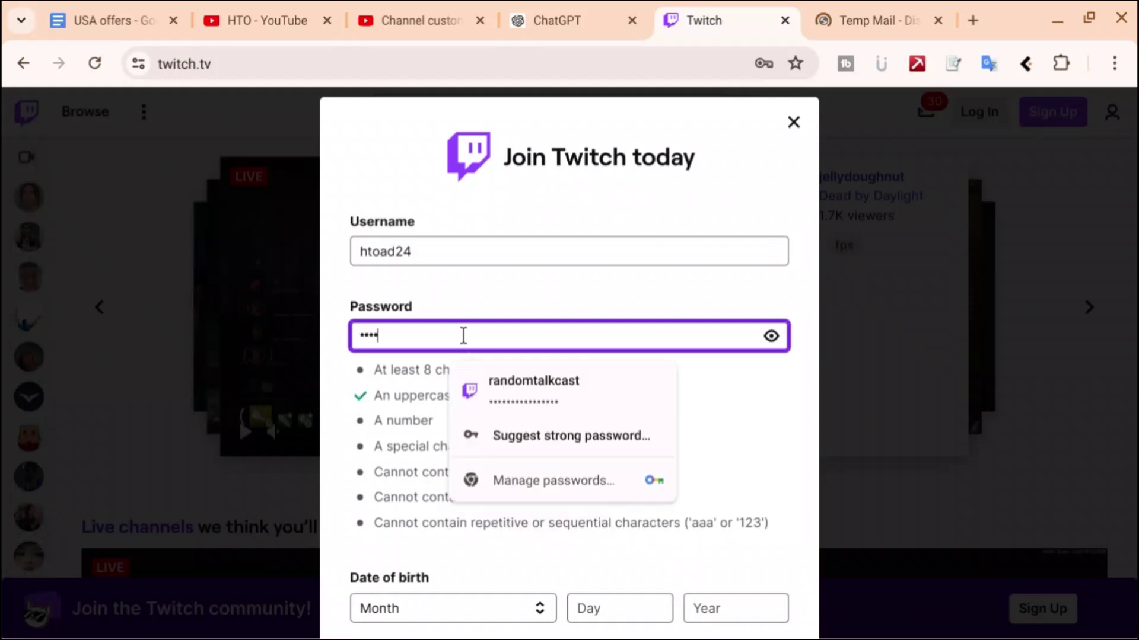
{"action": "type", "text": "•••••"}
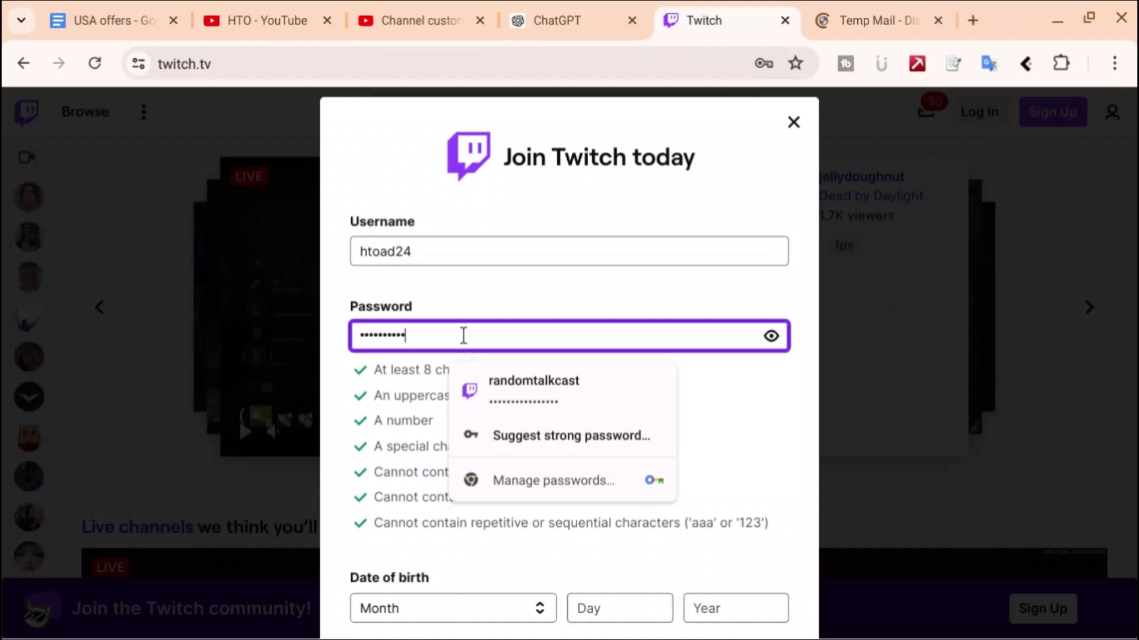
{"action": "type", "text": "••"}
{"action": "scroll", "coordinate": [754, 310], "scroll_direction": "down", "scroll_amount": 5}
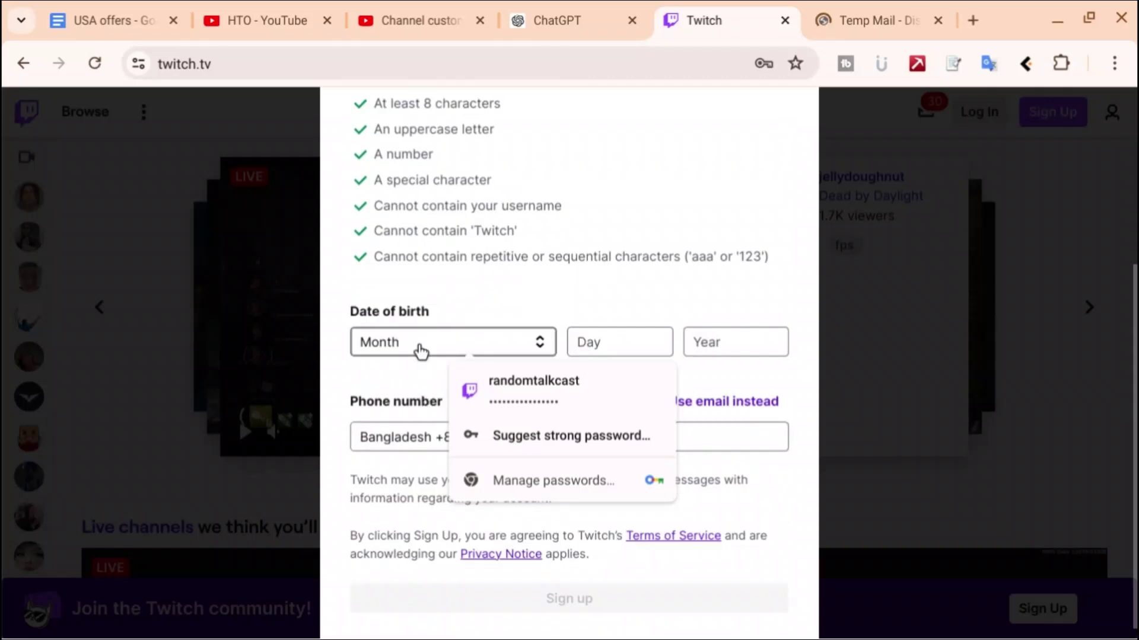
Enter January, day 1, year 1990 as the date of birth.
{"action": "left_click", "coordinate": [421, 350]}
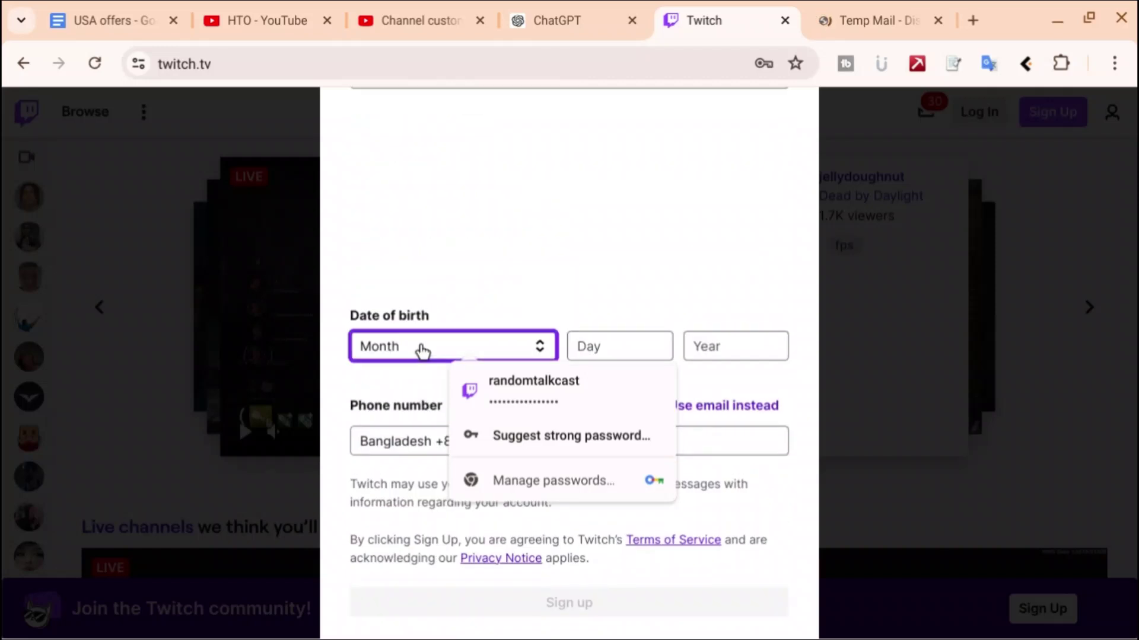
{"action": "left_click", "coordinate": [463, 340]}
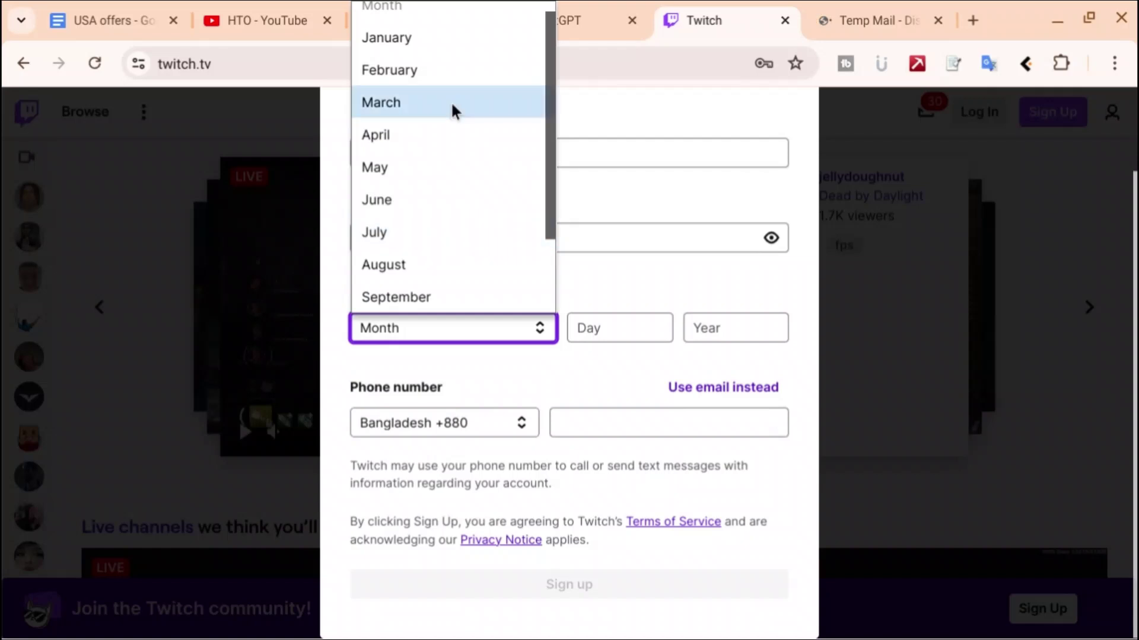
{"action": "left_click", "coordinate": [423, 42]}
{"action": "left_click", "coordinate": [621, 331]}
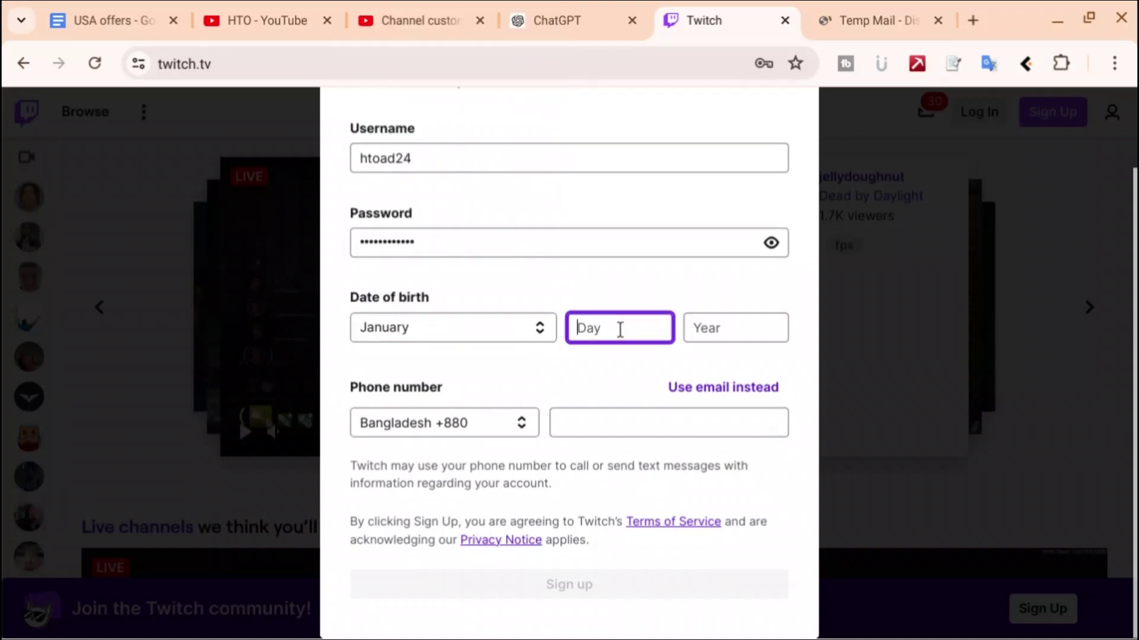
{"action": "type", "text": "1"}
{"action": "left_click", "coordinate": [745, 333]}
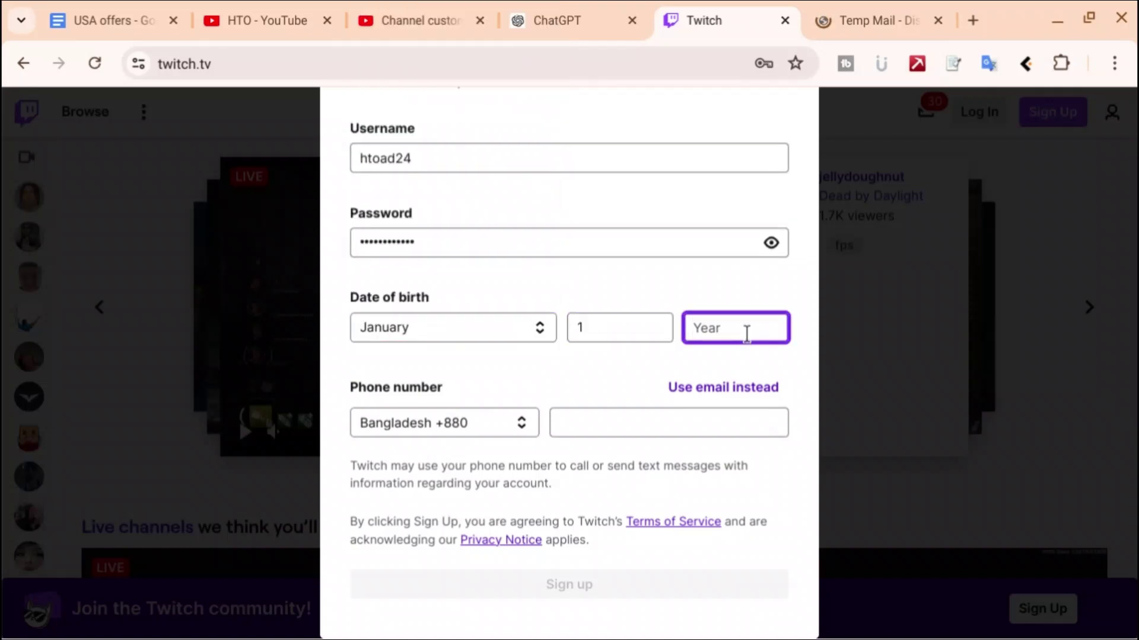
{"action": "type", "text": "1990"}
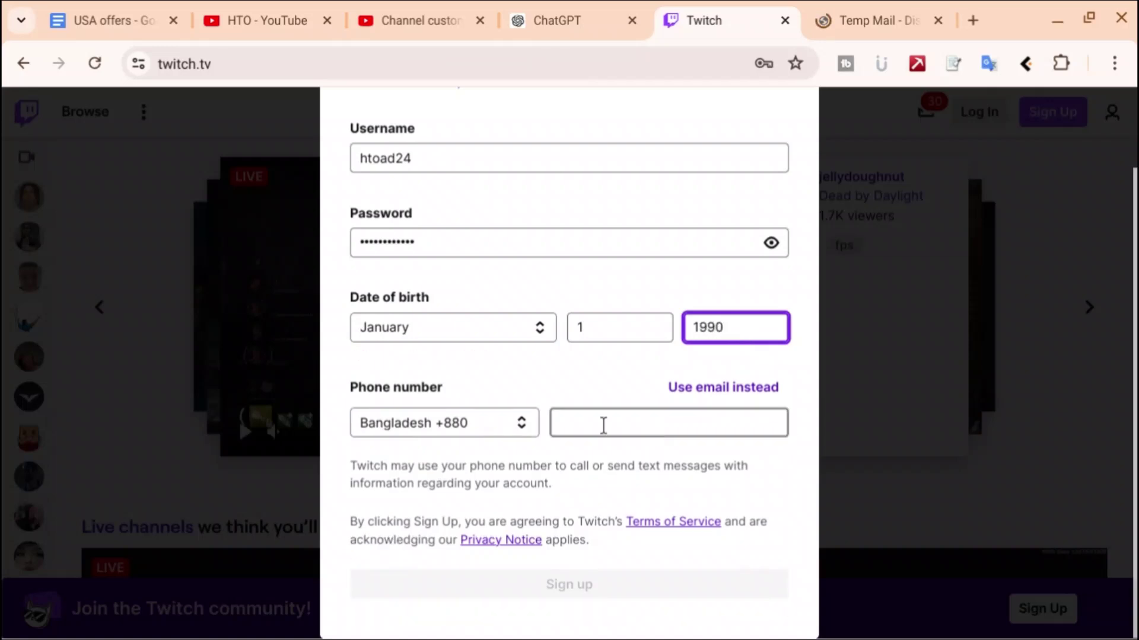
{"action": "left_click", "coordinate": [599, 425]}
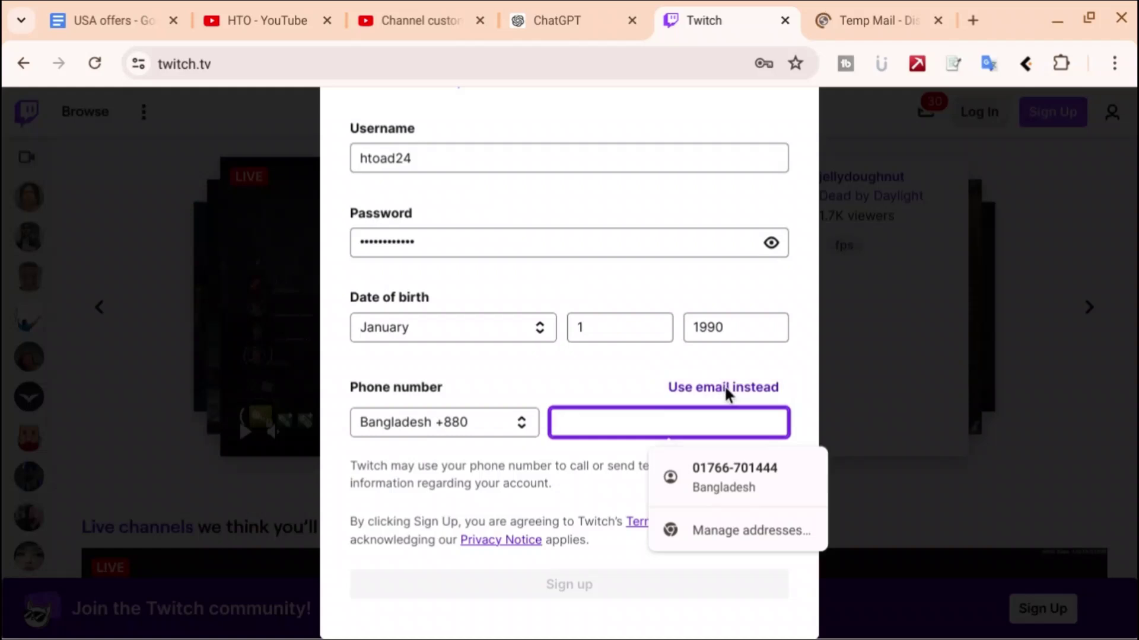
Switch to email sign-up, paste the temporary address, and submit; the atebin.com domain is rejected.
{"action": "left_click", "coordinate": [600, 383]}
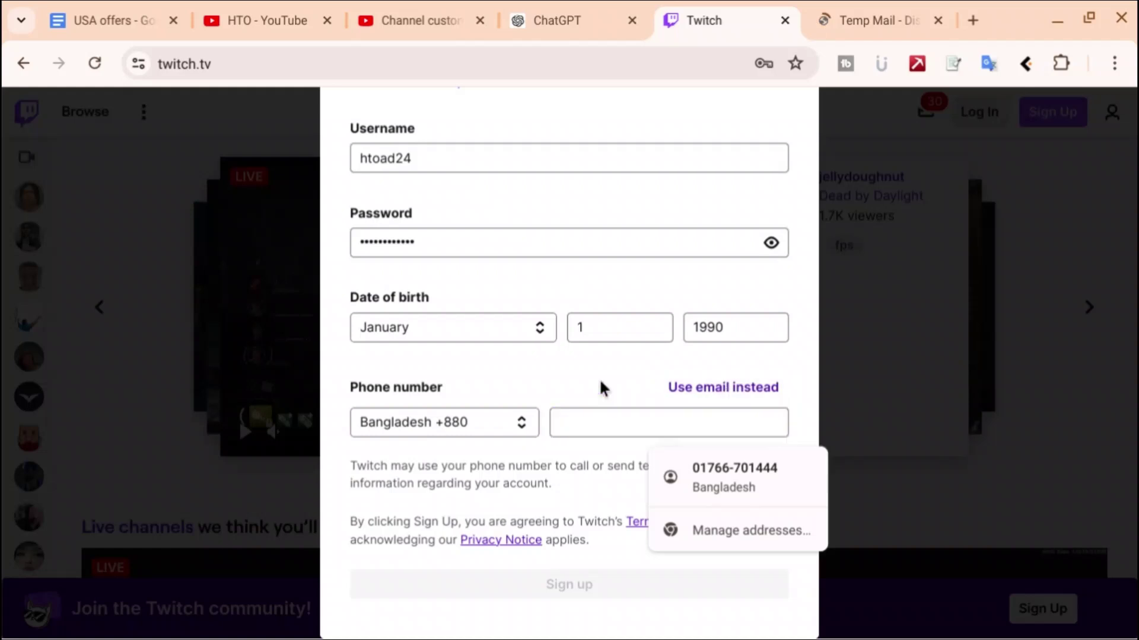
{"action": "left_click", "coordinate": [700, 393]}
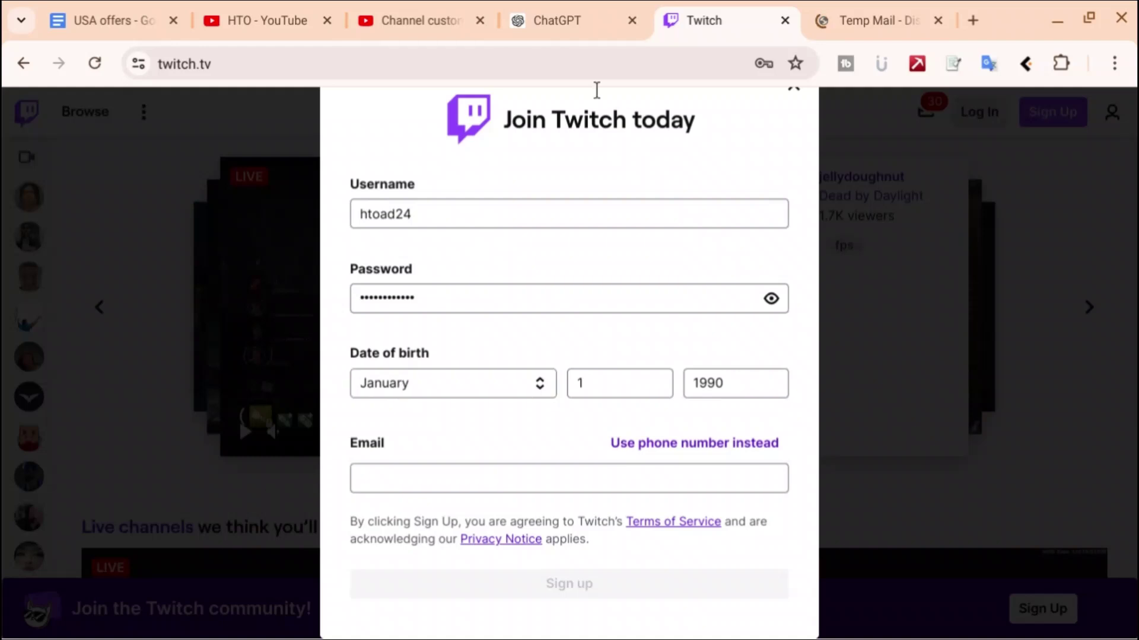
{"action": "left_click", "coordinate": [462, 484]}
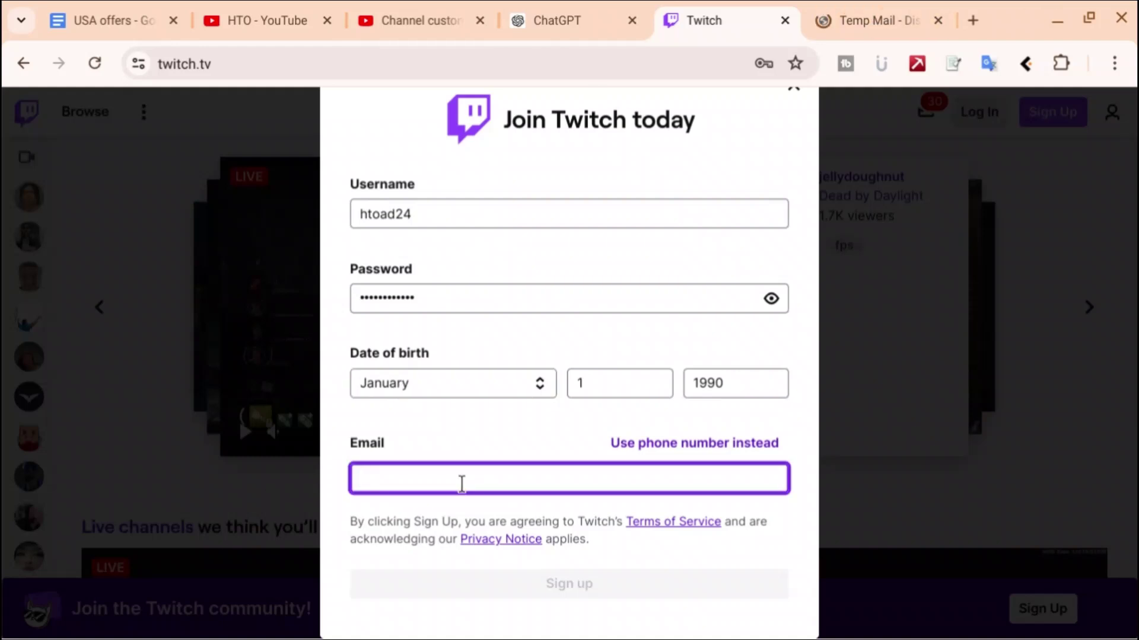
{"action": "key", "text": "ctrl+v"}
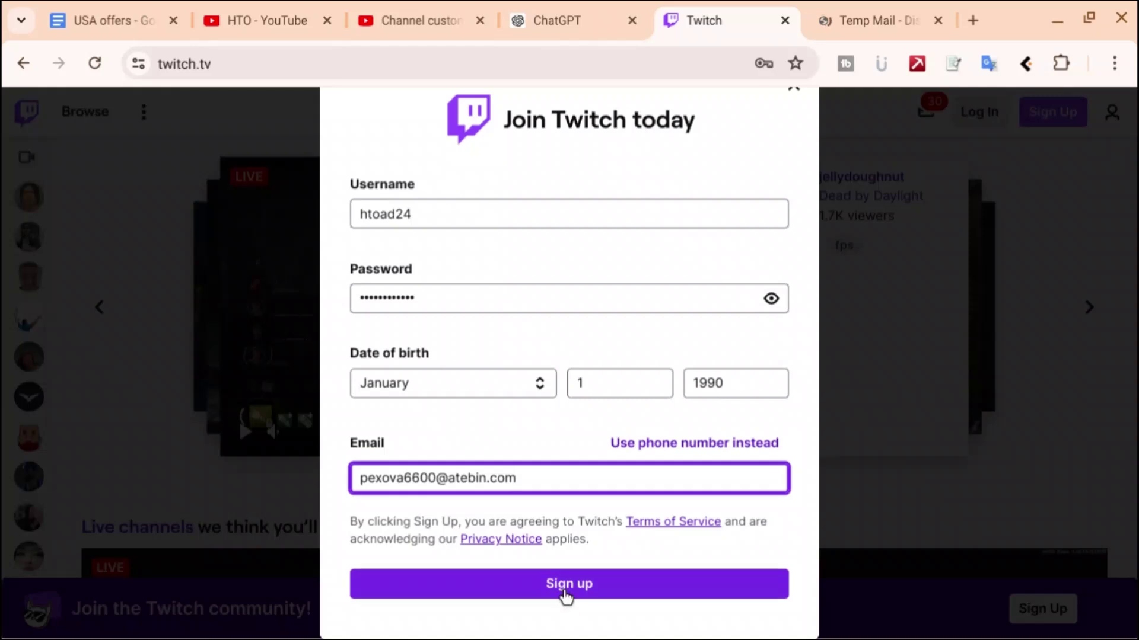
{"action": "left_click", "coordinate": [567, 597]}
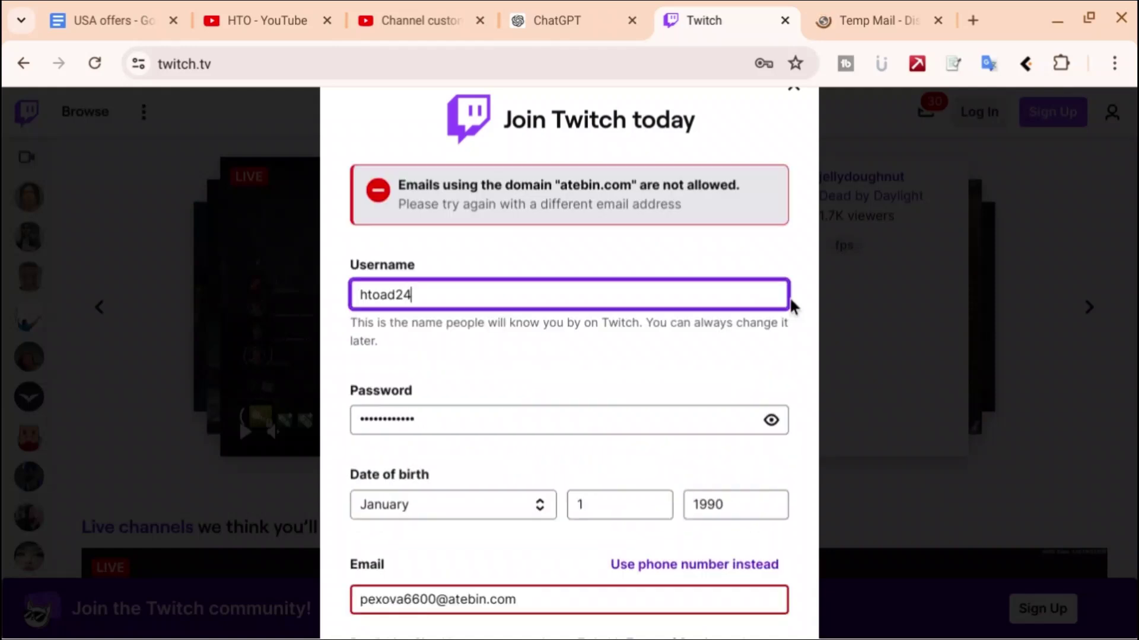
{"action": "scroll", "coordinate": [742, 420], "scroll_direction": "down", "scroll_amount": 2}
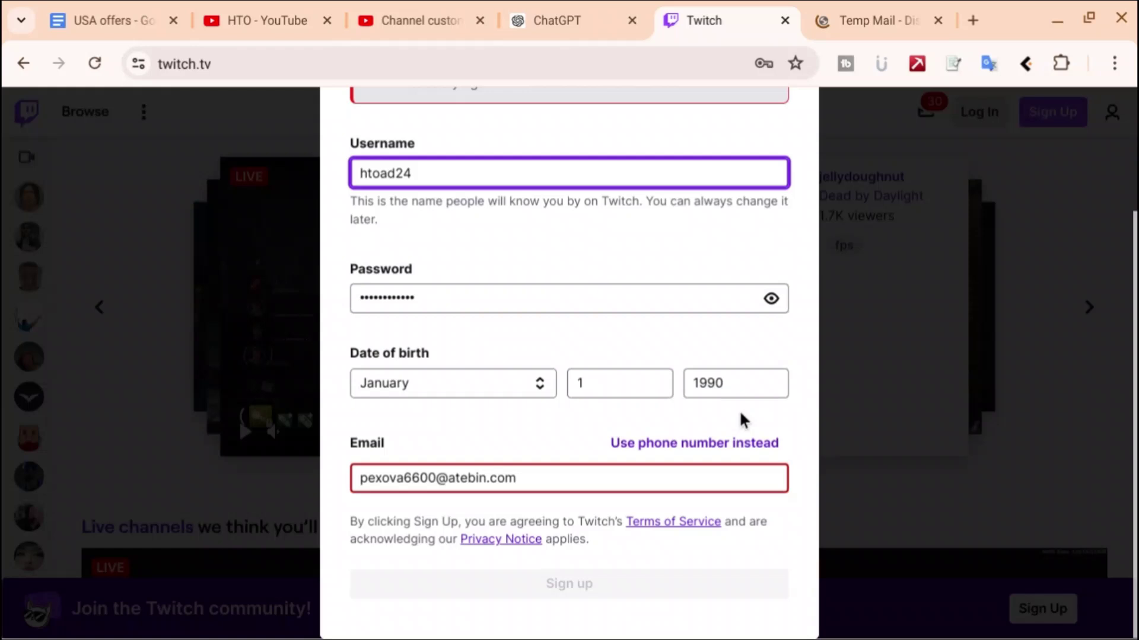
{"action": "scroll", "coordinate": [468, 252], "scroll_direction": "up", "scroll_amount": 3}
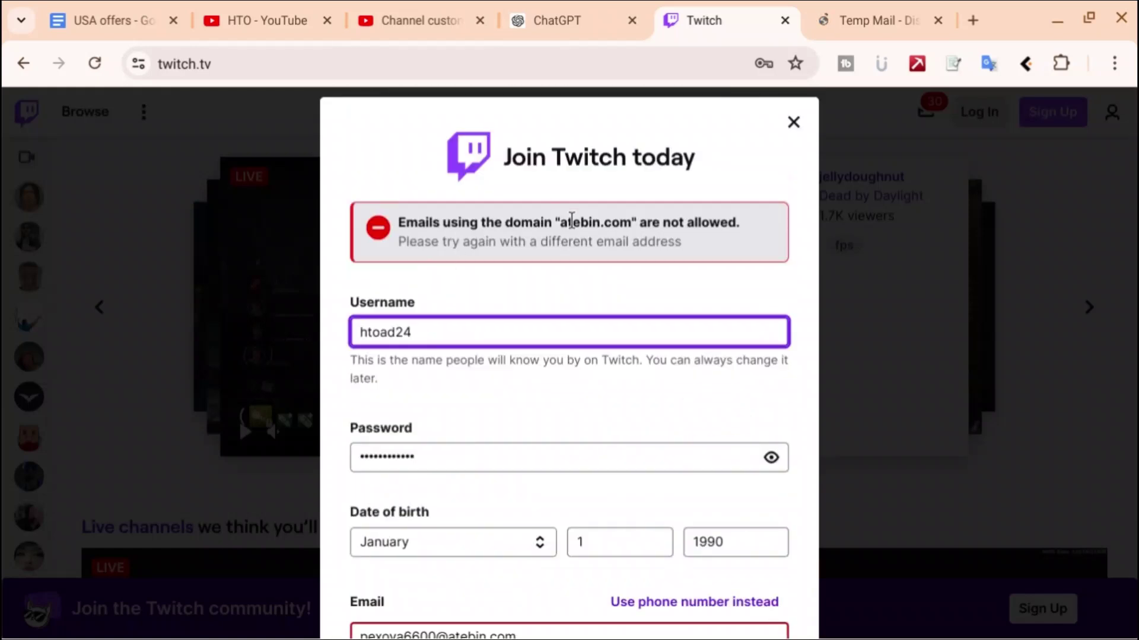
Erase the rejected temporary address and type a different Hotmail email address.
{"action": "scroll", "coordinate": [685, 237], "scroll_direction": "down", "scroll_amount": 3}
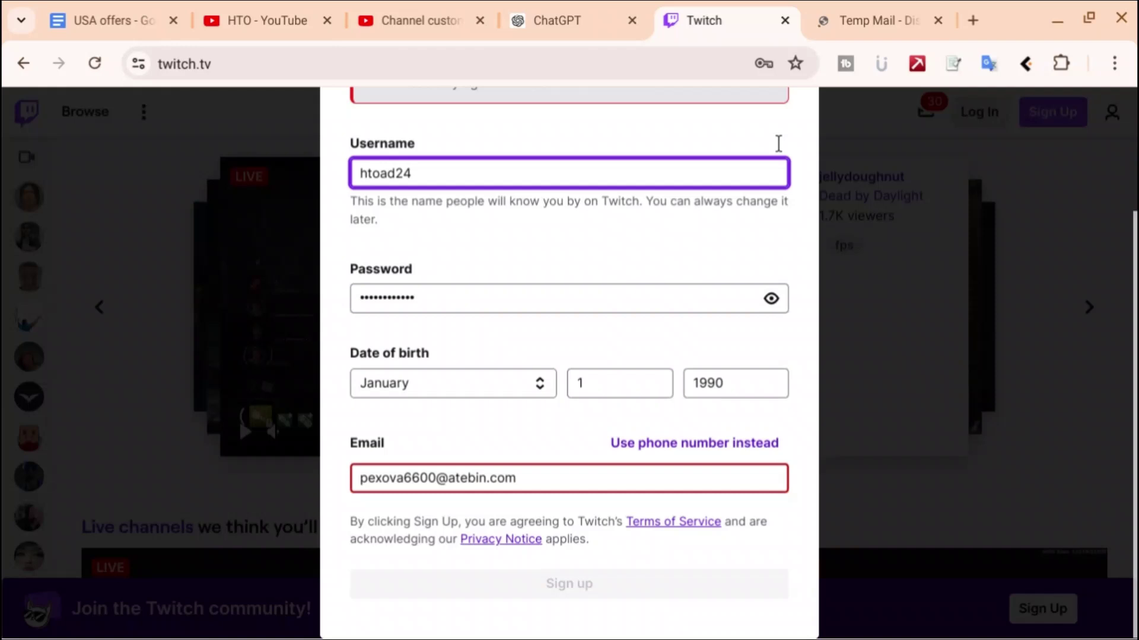
{"action": "left_click", "coordinate": [534, 472]}
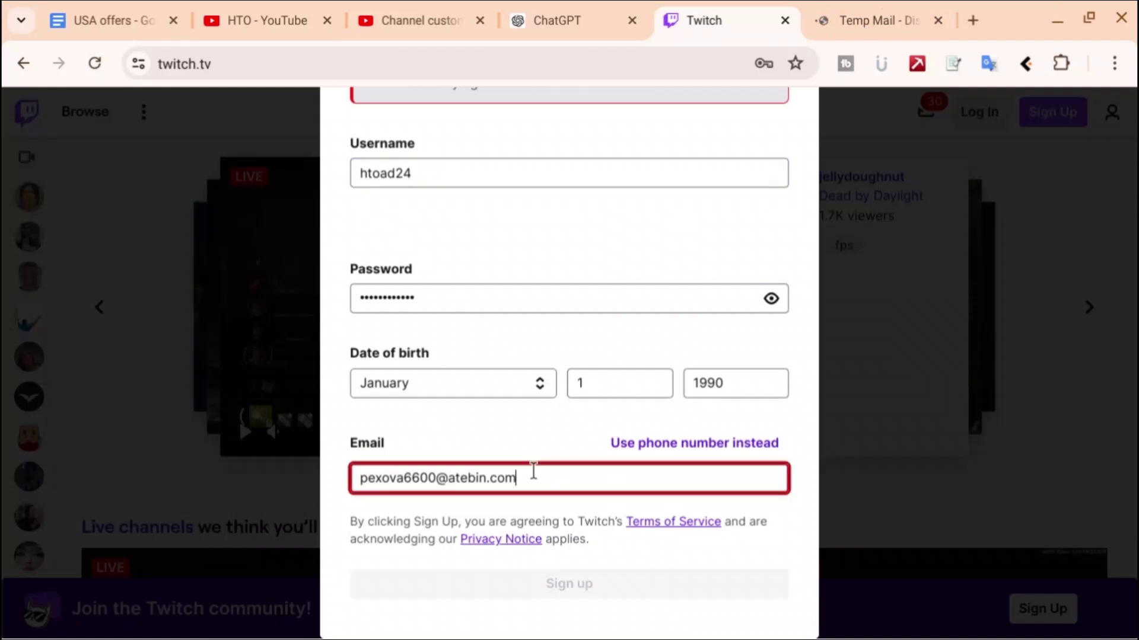
{"action": "key", "text": "shift+Left"}
{"action": "key", "text": "shift+Left"}
{"action": "key", "text": "shift+Left"}
{"action": "key", "text": "shift+Left"}
{"action": "key", "text": "shift+Left"}
{"action": "scroll", "coordinate": [532, 476], "scroll_direction": "up", "scroll_amount": 1}
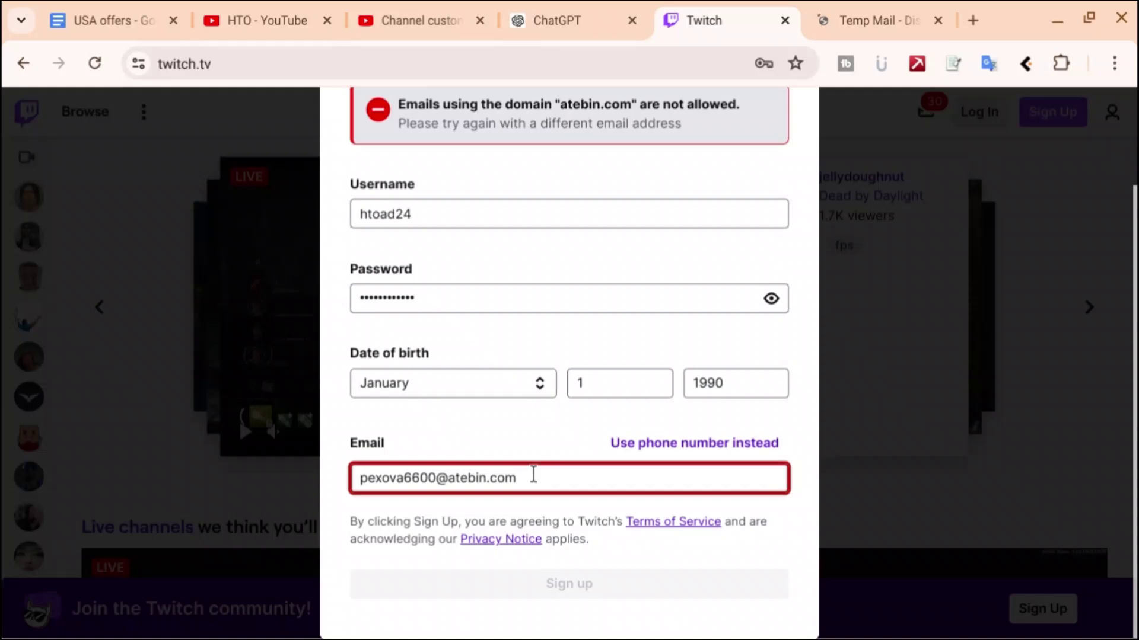
{"action": "key", "text": "Right"}
{"action": "key", "text": "BackSpace"}
{"action": "key", "text": "BackSpace"}
{"action": "key", "text": "BackSpace"}
{"action": "key", "text": "BackSpace"}
{"action": "key", "text": "BackSpace"}
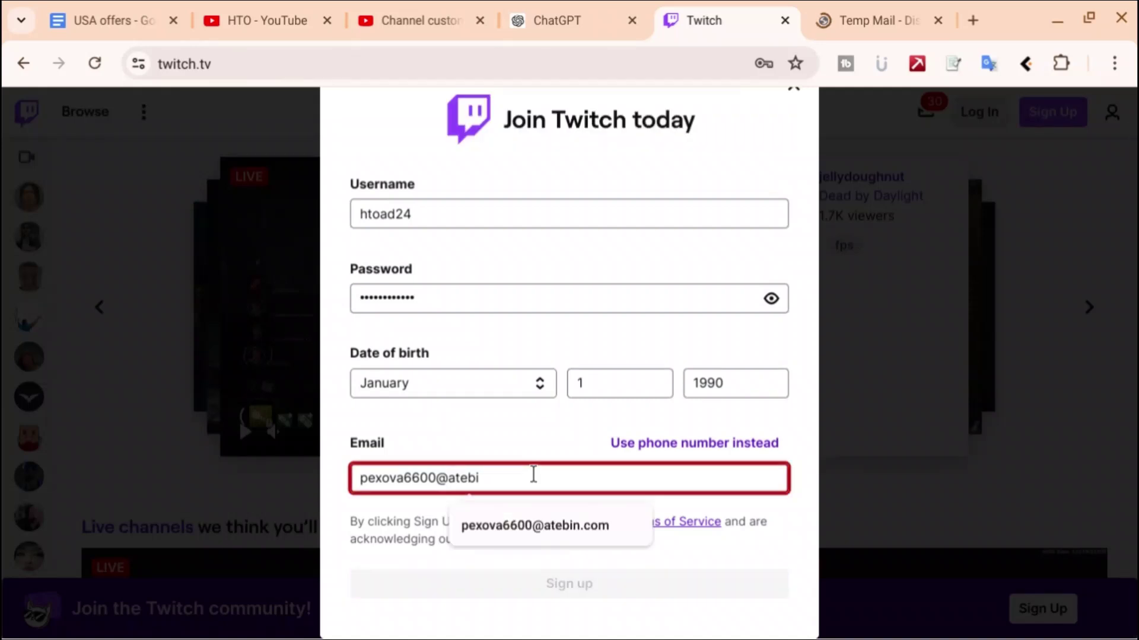
{"action": "key", "text": "BackSpace"}
{"action": "key", "text": "BackSpace"}
{"action": "key", "text": "BackSpace"}
{"action": "key", "text": "BackSpace"}
{"action": "key", "text": "BackSpace"}
{"action": "key", "text": "BackSpace"}
{"action": "key", "text": "BackSpace"}
{"action": "key", "text": "BackSpace"}
{"action": "key", "text": "BackSpace"}
{"action": "key", "text": "BackSpace"}
{"action": "key", "text": "BackSpace"}
{"action": "key", "text": "BackSpace"}
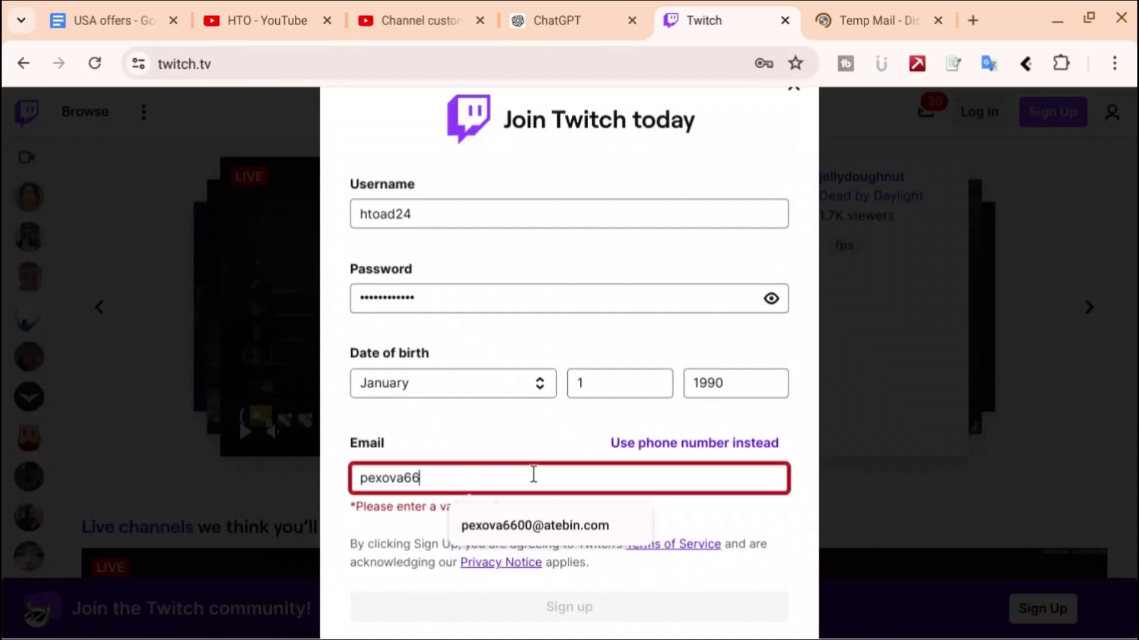
{"action": "key", "text": "BackSpace"}
{"action": "key", "text": "BackSpace"}
{"action": "key", "text": "BackSpace"}
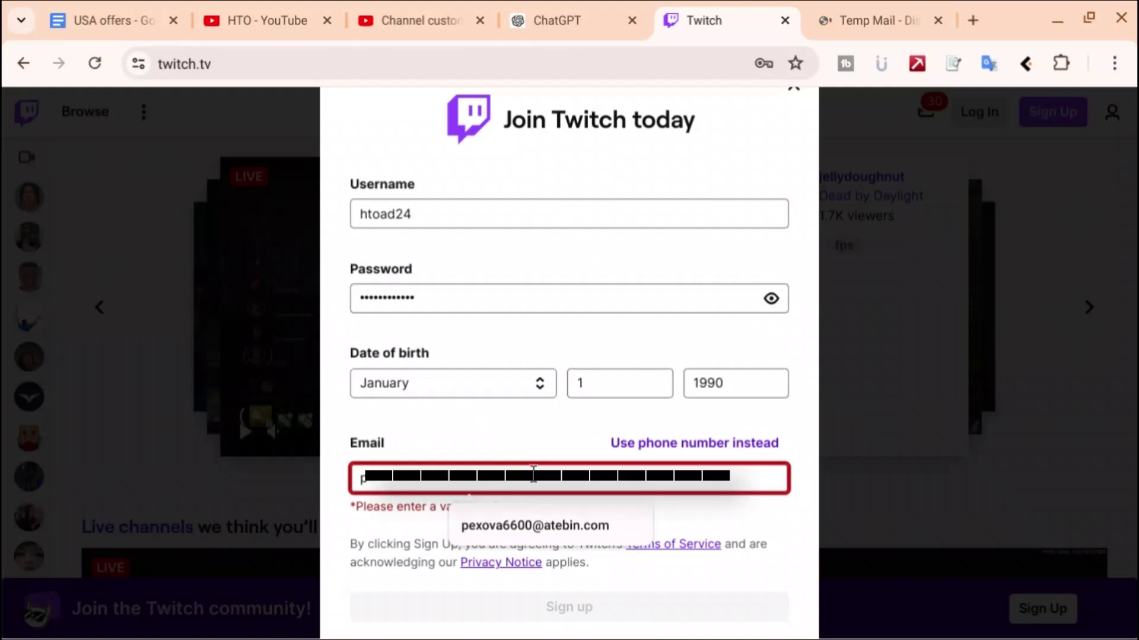
{"action": "key", "text": "BackSpace"}
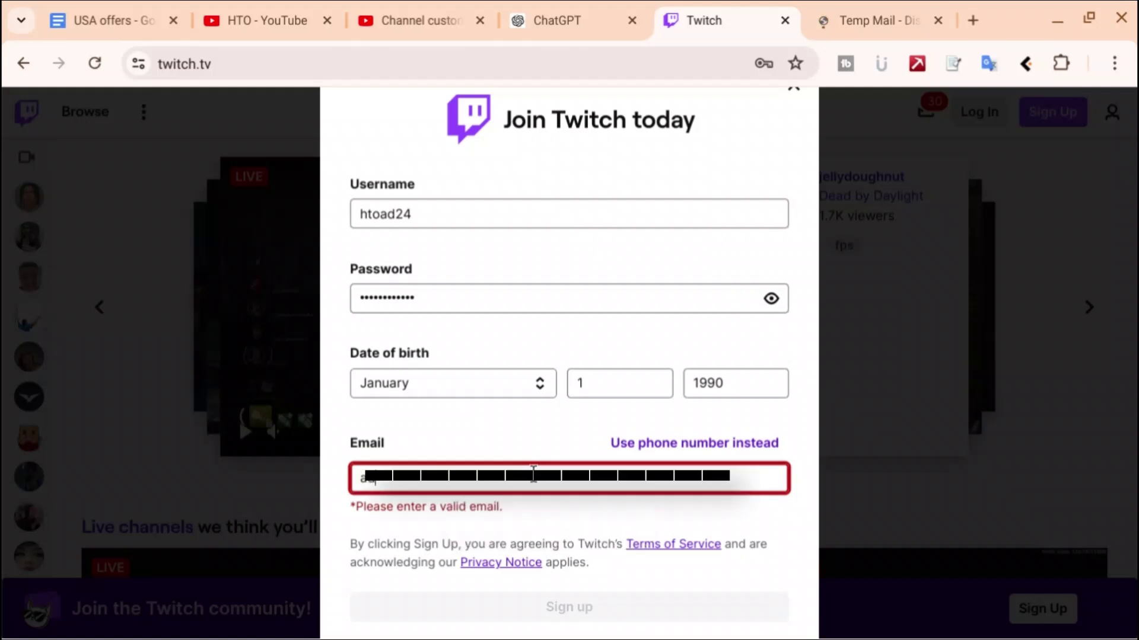
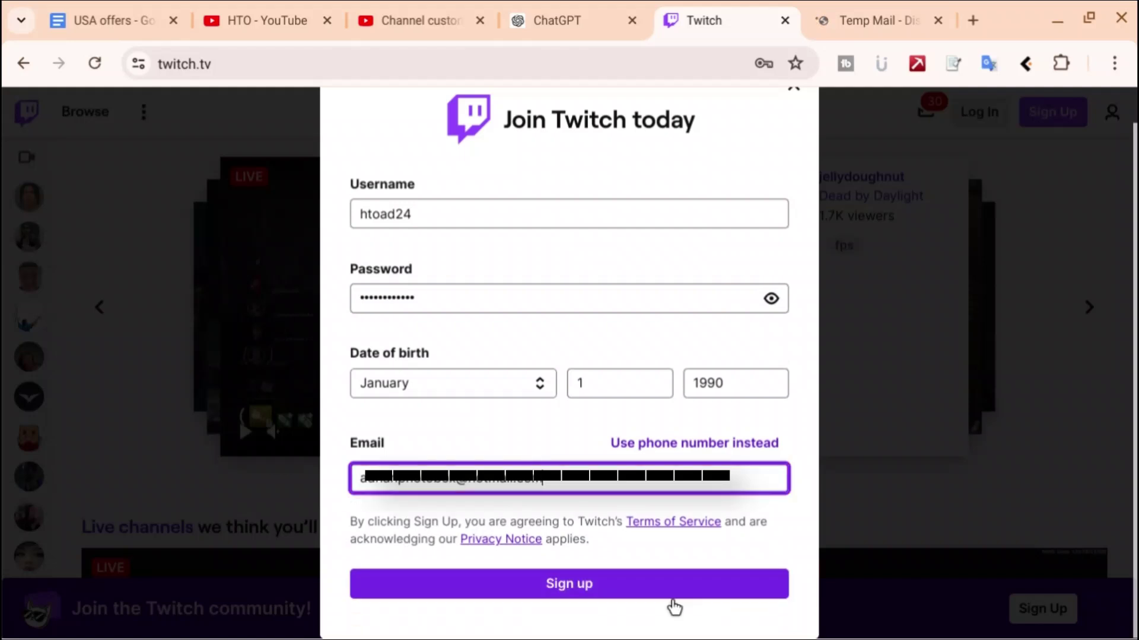
{"action": "left_click", "coordinate": [671, 597]}
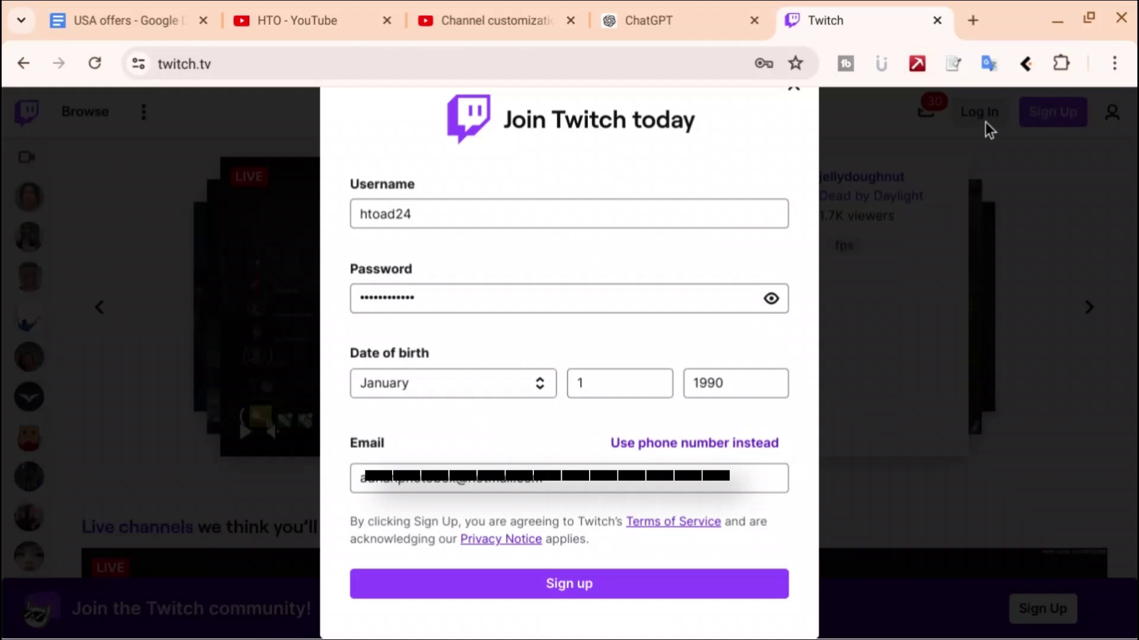
Submit the sign-up with the new email and dismiss Chrome's save-password offer.
{"action": "left_click", "coordinate": [554, 590]}
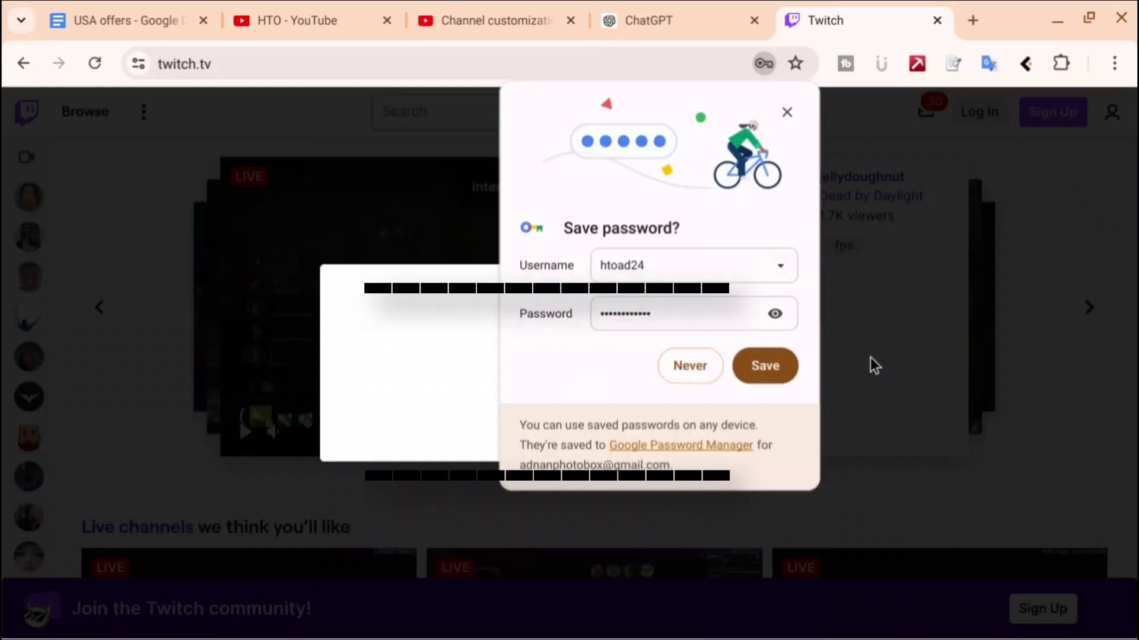
{"action": "left_click", "coordinate": [787, 113]}
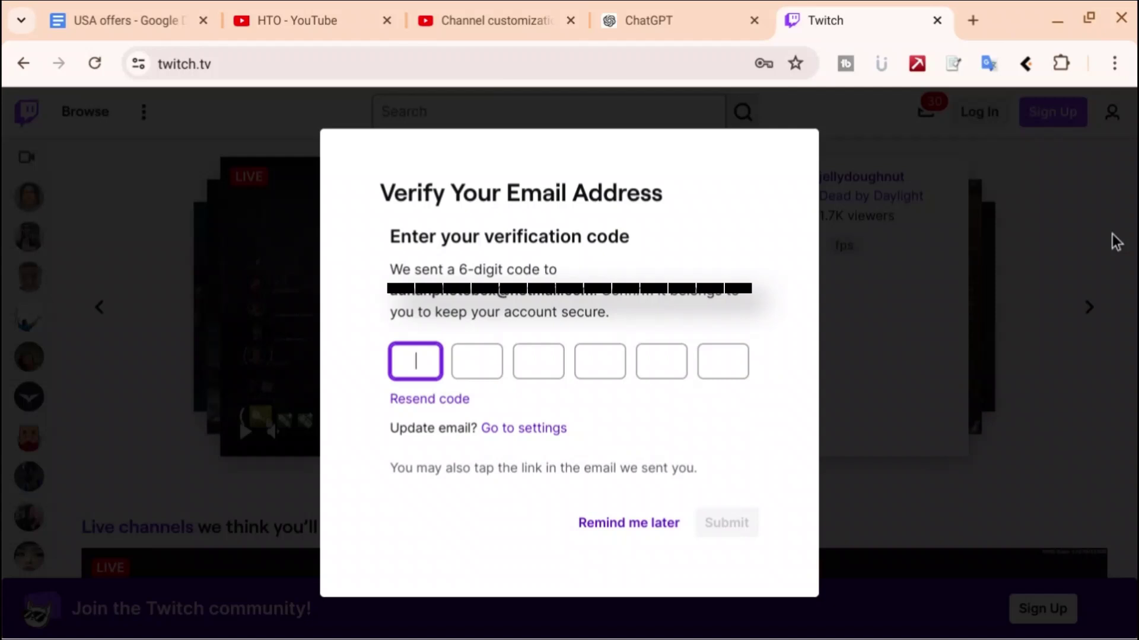
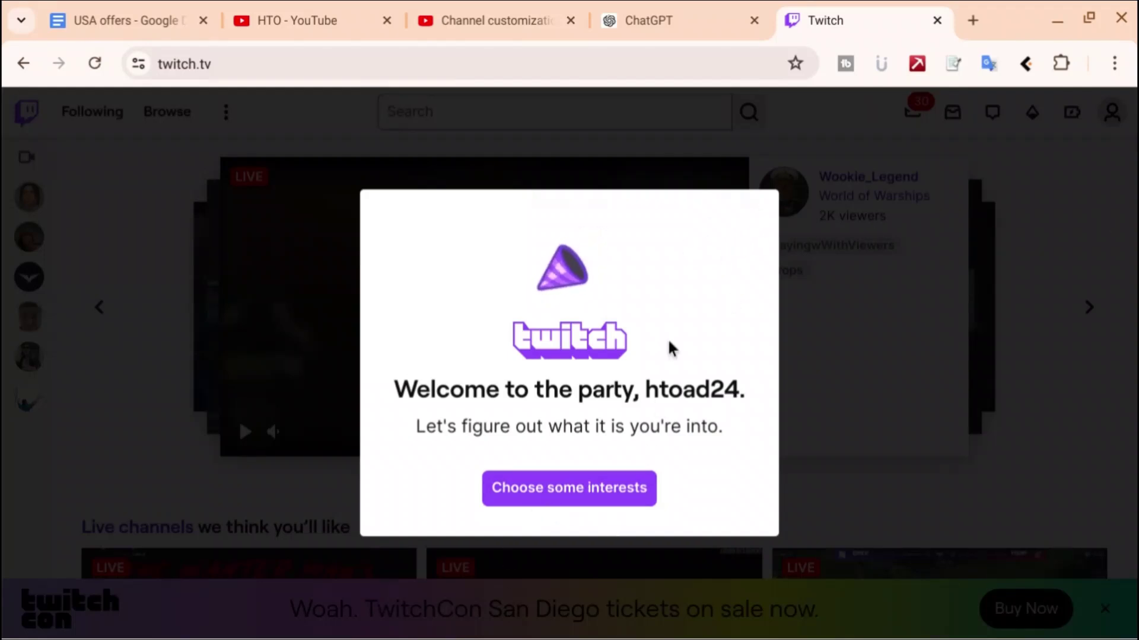
Pick Elden Ring as the only interest, then go to the account's own channel page.
{"action": "left_click", "coordinate": [560, 490]}
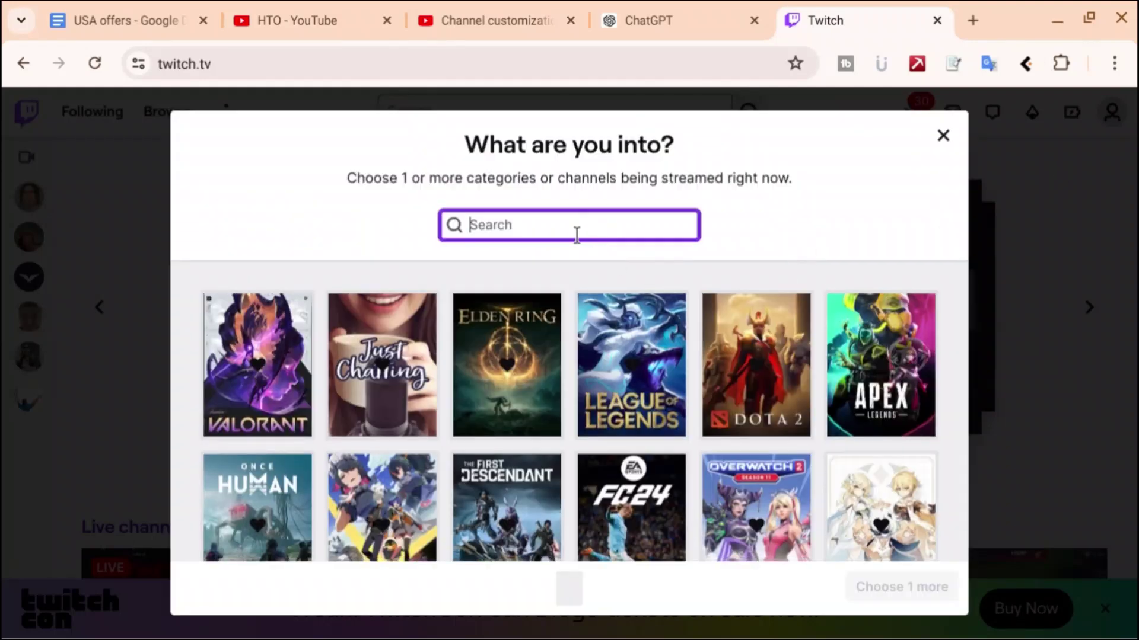
{"action": "left_click", "coordinate": [536, 341]}
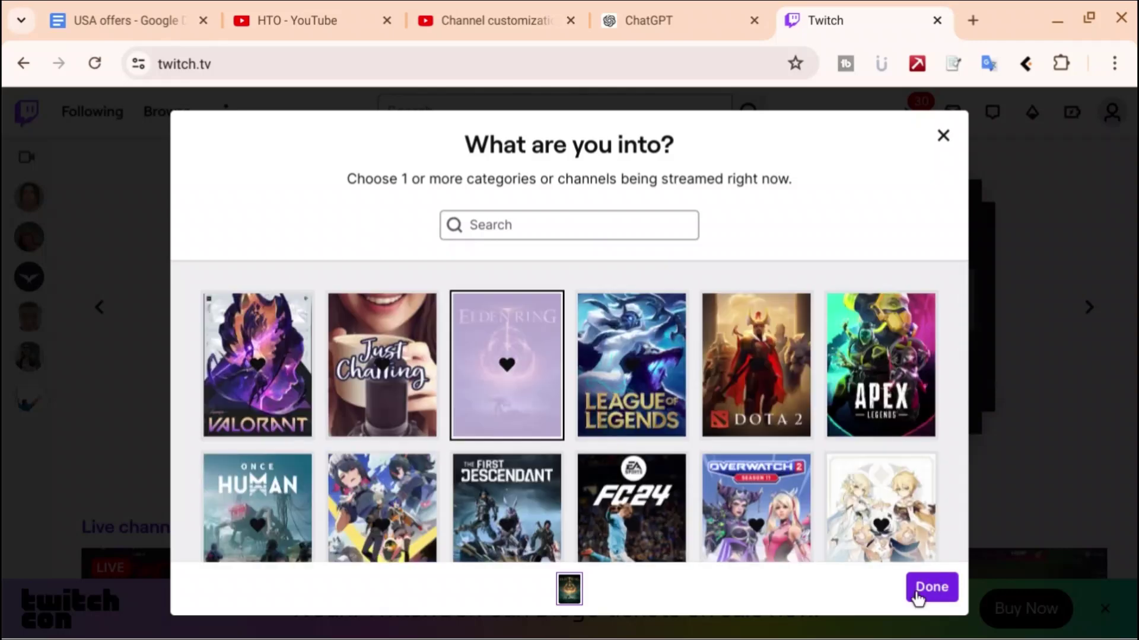
{"action": "left_click", "coordinate": [923, 590]}
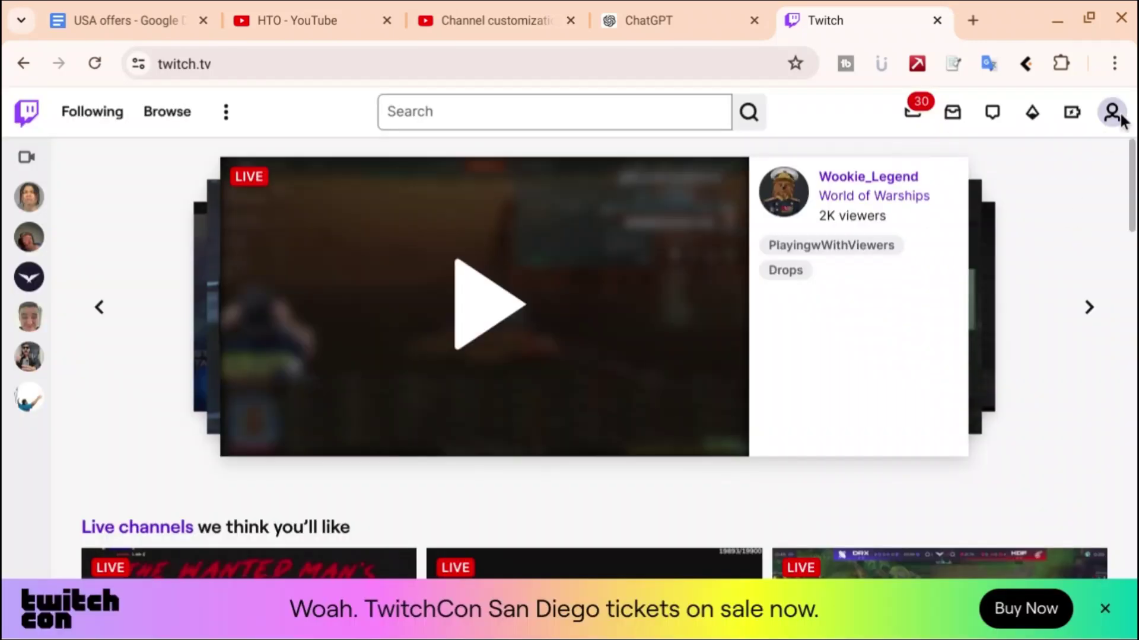
{"action": "left_click", "coordinate": [1112, 112]}
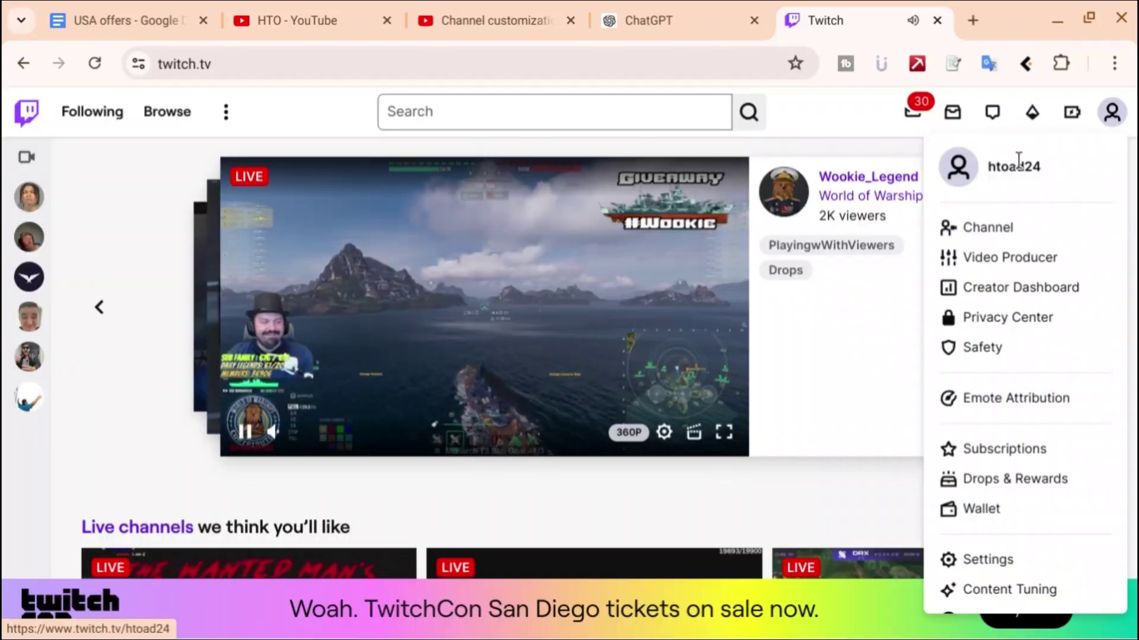
{"action": "left_click", "coordinate": [964, 229]}
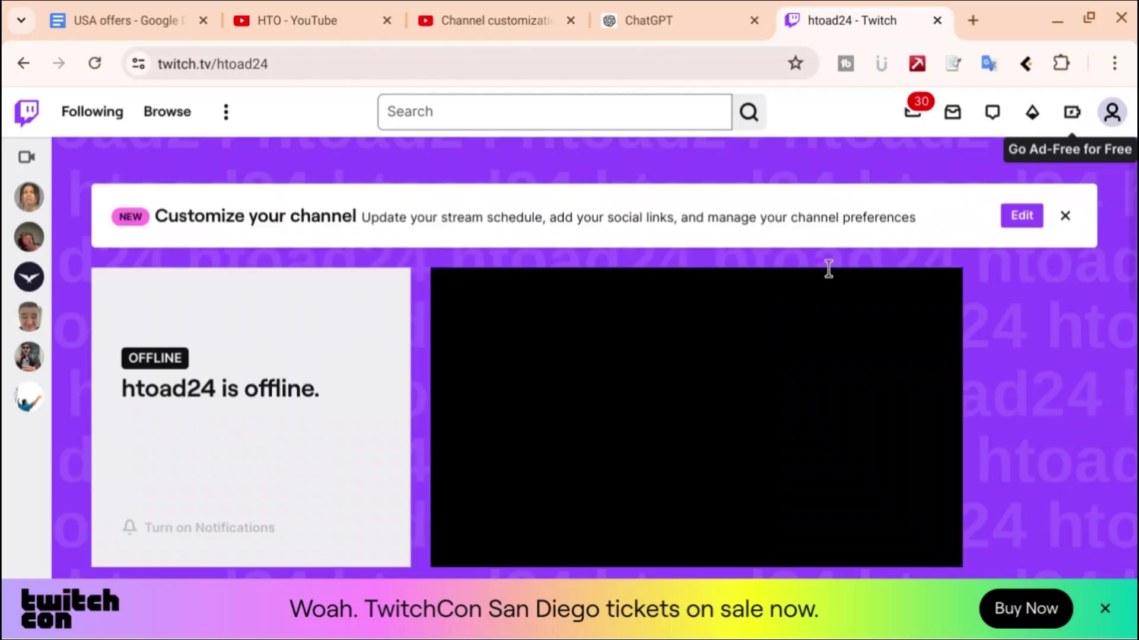
Close the TwitchCon promo banner and switch the channel page to its About section.
{"action": "scroll", "coordinate": [177, 386], "scroll_direction": "down", "scroll_amount": 2}
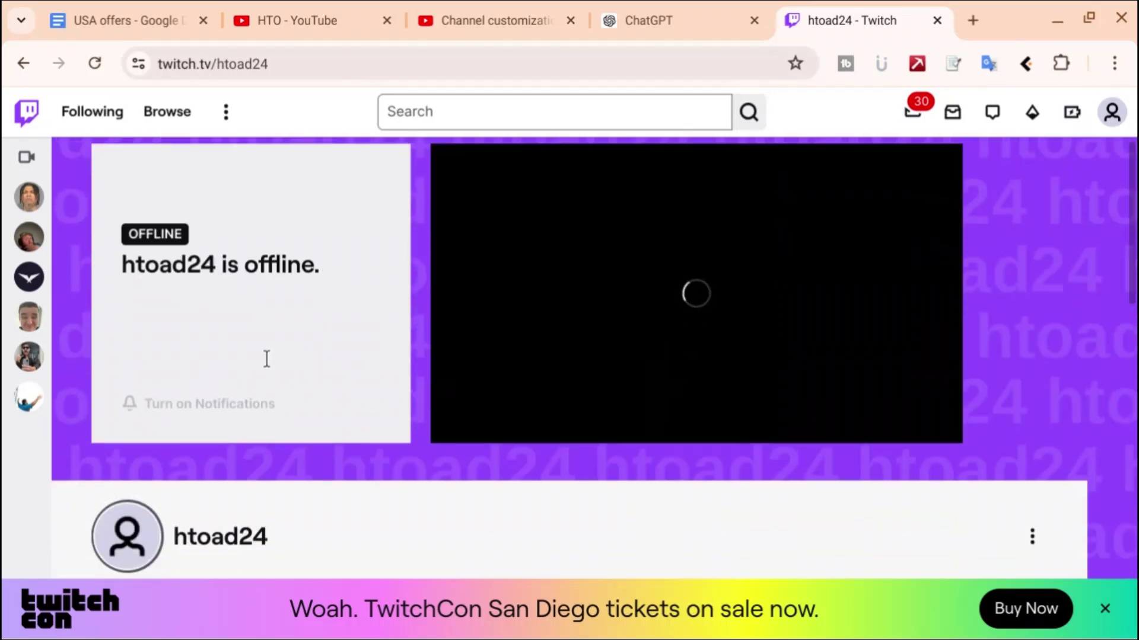
{"action": "scroll", "coordinate": [813, 407], "scroll_direction": "down", "scroll_amount": 5}
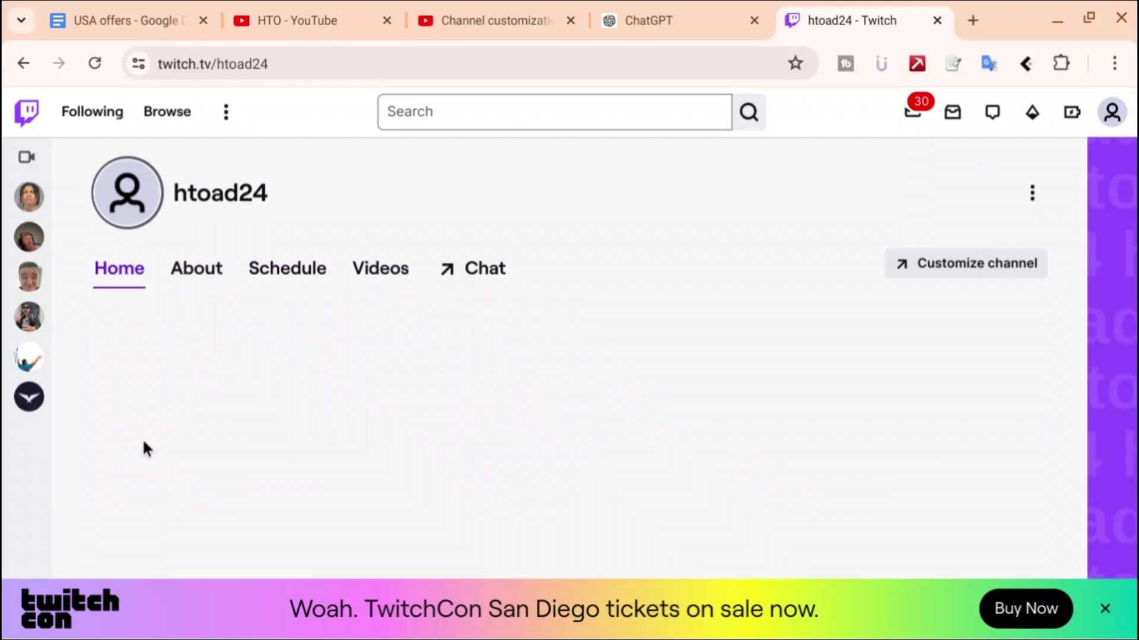
{"action": "left_click", "coordinate": [1105, 609]}
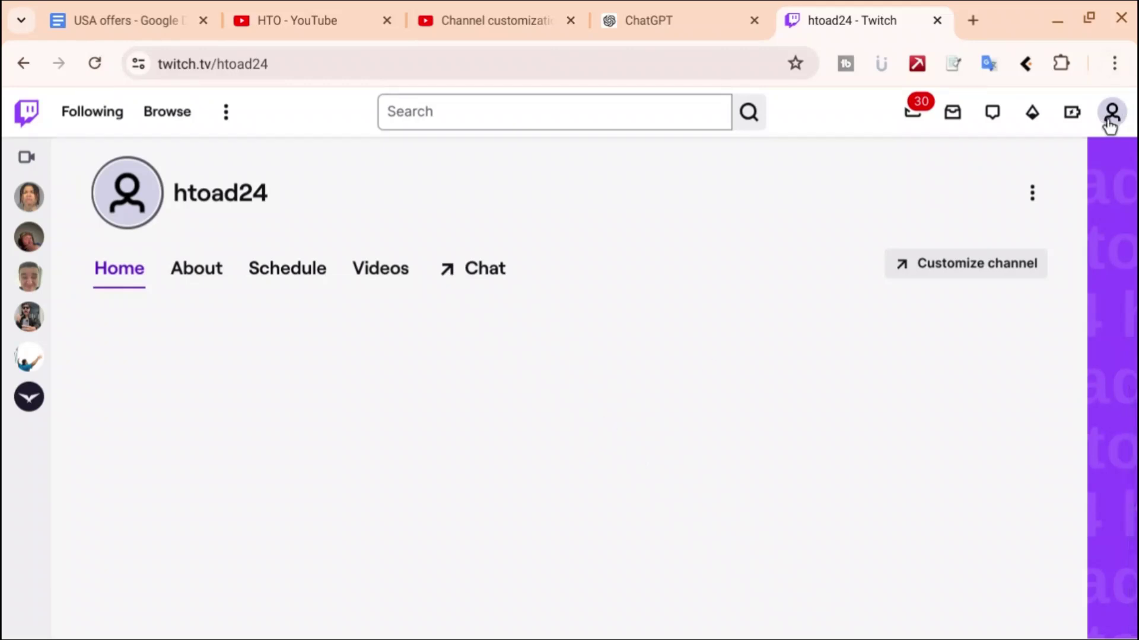
{"action": "left_click", "coordinate": [205, 280]}
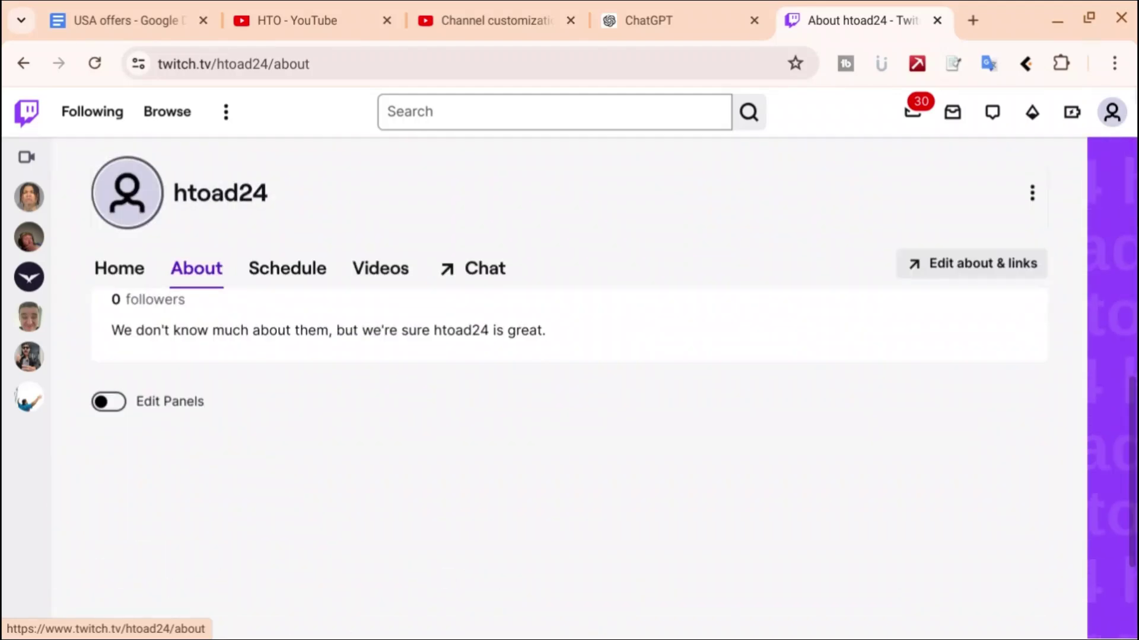
Go to the Creator Dashboard from the avatar menu.
{"action": "left_click", "coordinate": [1113, 112]}
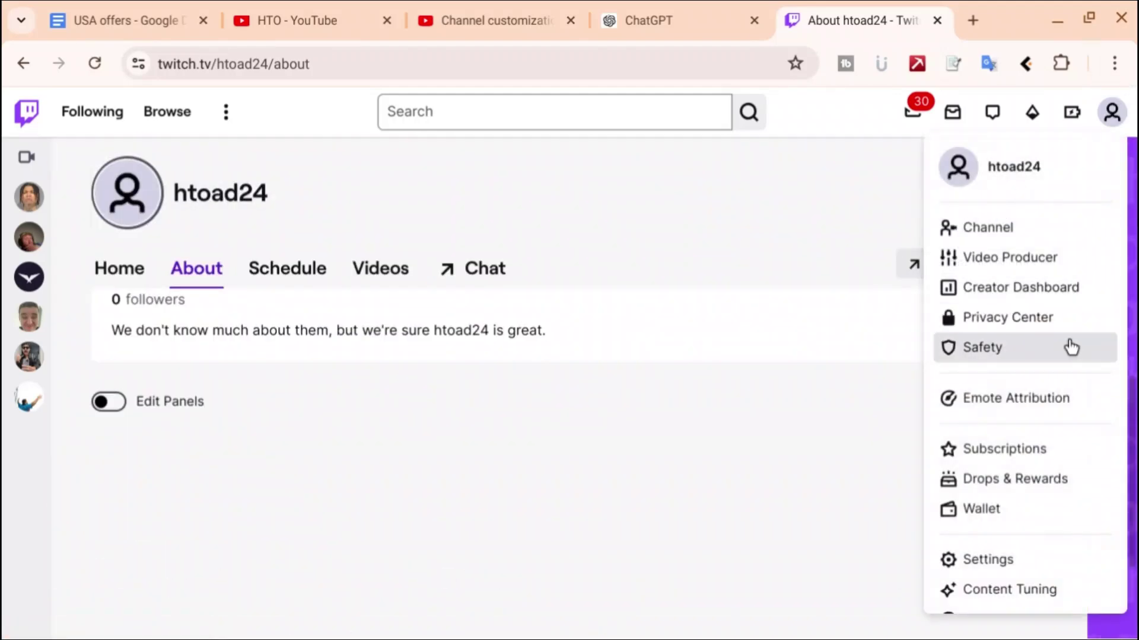
{"action": "scroll", "coordinate": [973, 508], "scroll_direction": "down", "scroll_amount": 3}
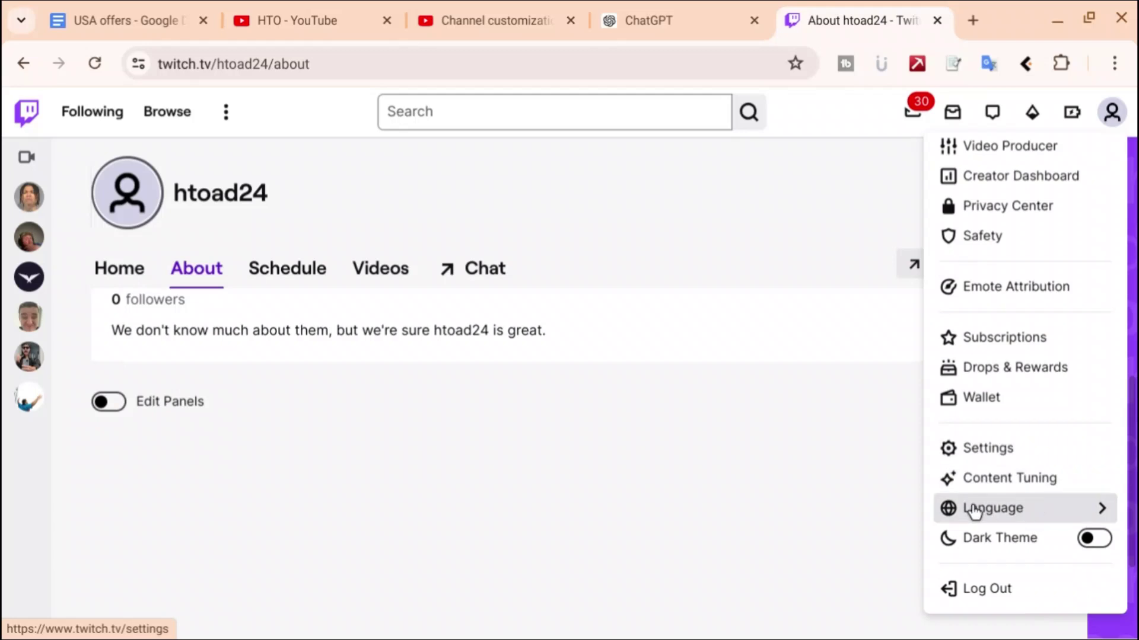
{"action": "scroll", "coordinate": [986, 419], "scroll_direction": "up", "scroll_amount": 3}
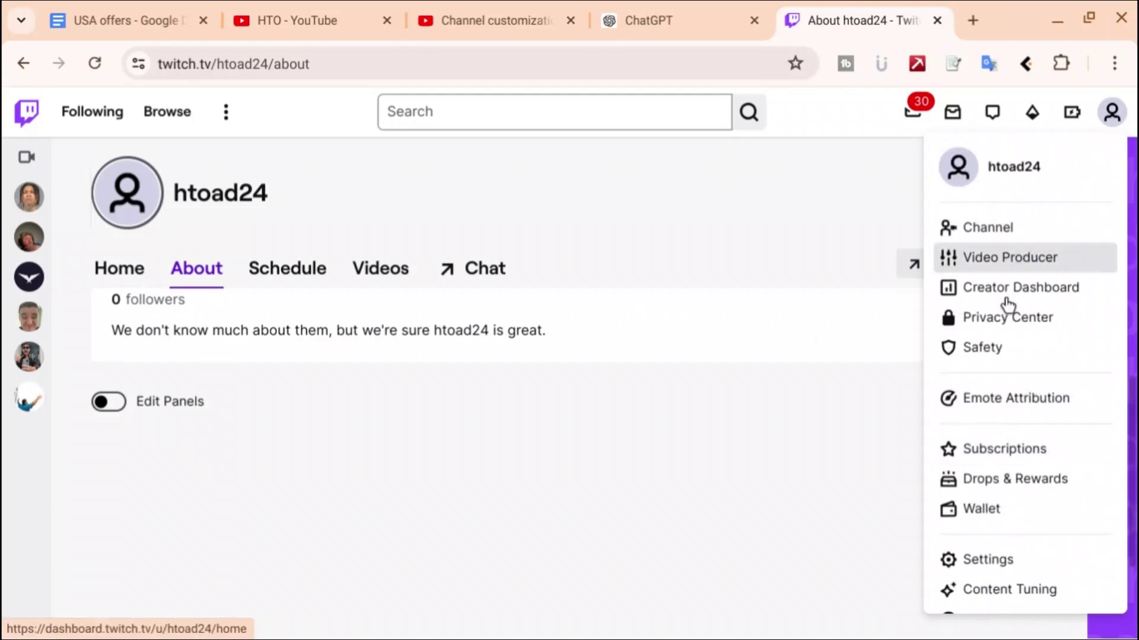
{"action": "left_click", "coordinate": [1085, 295]}
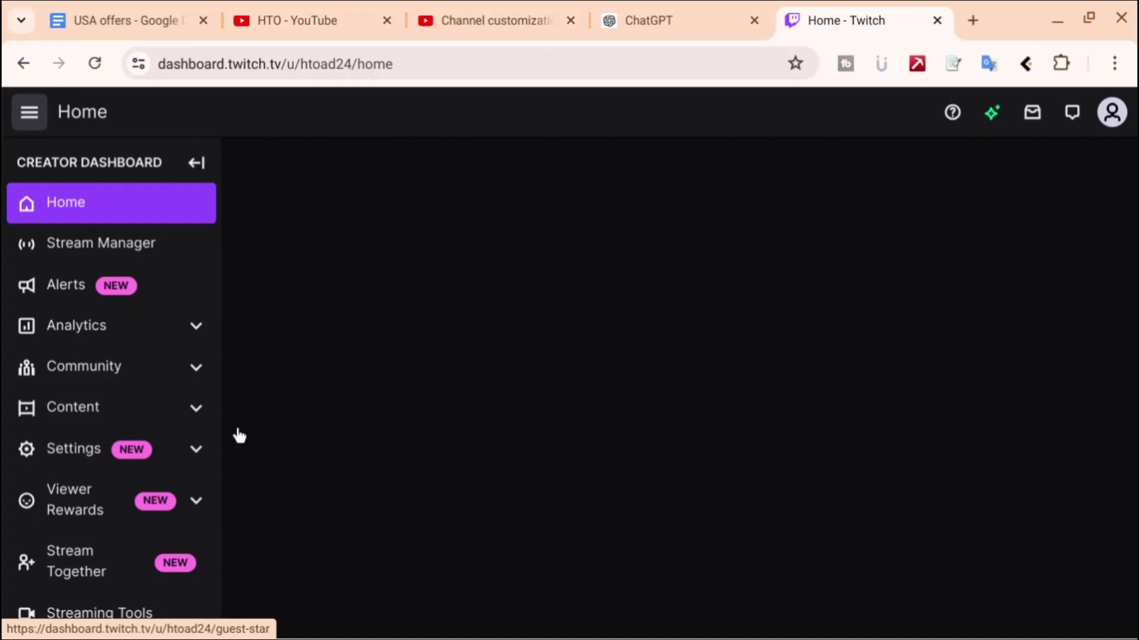
Scroll down through the welcome, Start Streaming, action items and hardware setup sections, then back up.
{"action": "scroll", "coordinate": [578, 466], "scroll_direction": "down", "scroll_amount": 3}
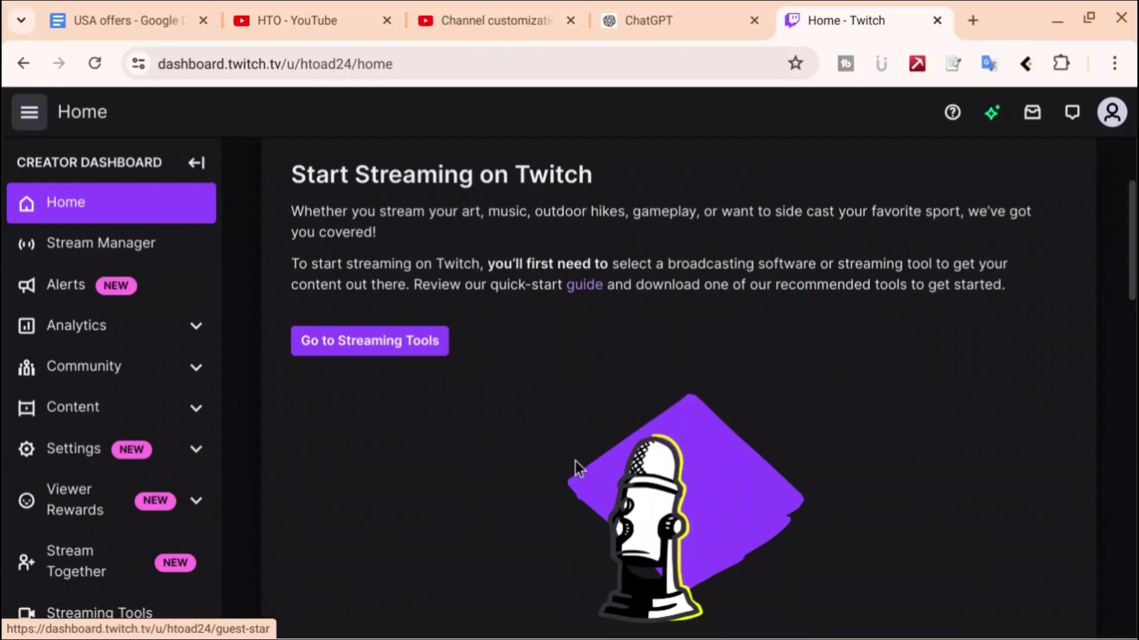
{"action": "scroll", "coordinate": [576, 461], "scroll_direction": "down", "scroll_amount": 2}
{"action": "scroll", "coordinate": [563, 409], "scroll_direction": "down", "scroll_amount": 6}
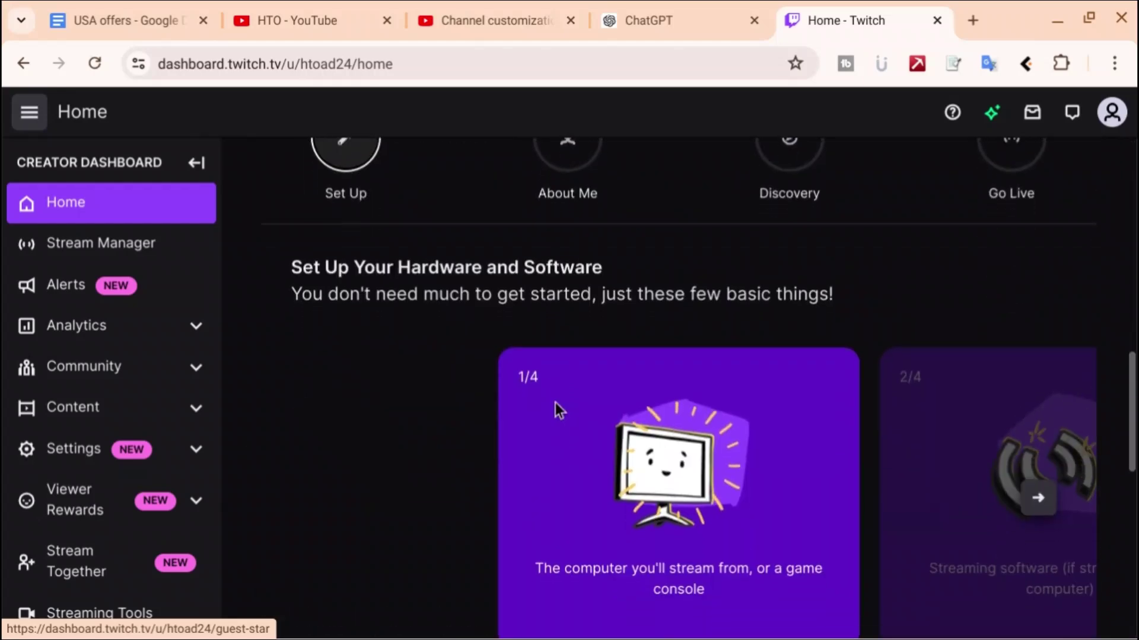
{"action": "scroll", "coordinate": [555, 404], "scroll_direction": "down", "scroll_amount": 12}
{"action": "scroll", "coordinate": [460, 421], "scroll_direction": "up", "scroll_amount": 16}
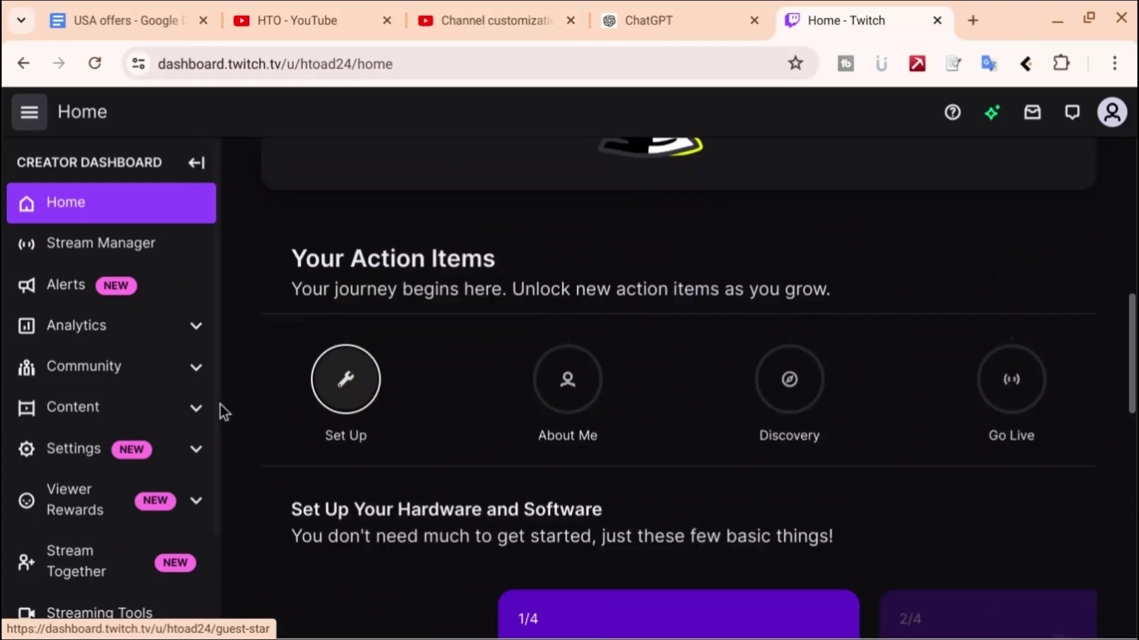
{"action": "scroll", "coordinate": [220, 405], "scroll_direction": "up", "scroll_amount": 8}
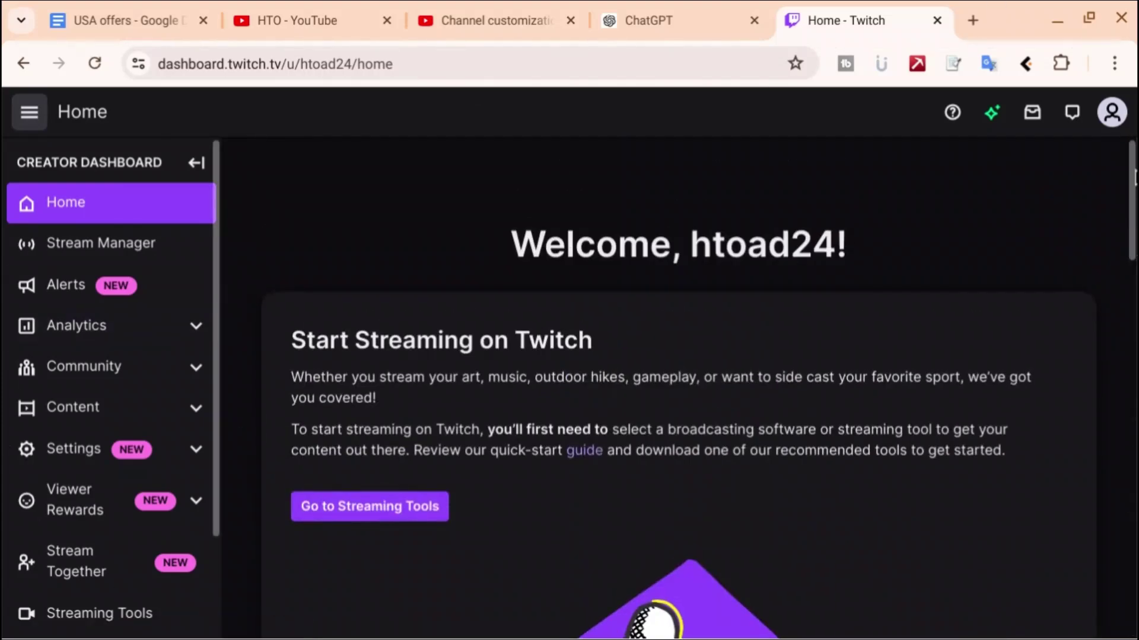